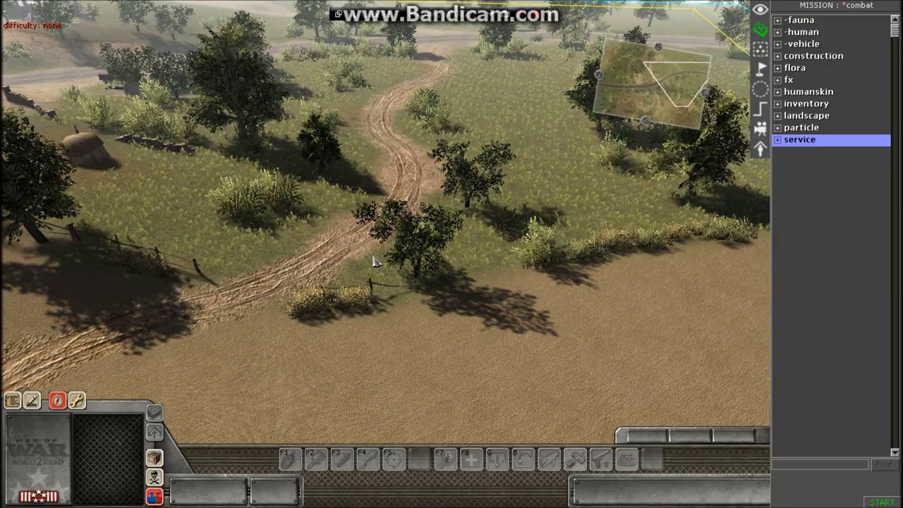
Look over the bare field with the haystacks near the map's eastern edge to find open ground.
{"action": "scroll", "coordinate": [378, 211], "scroll_direction": "up", "scroll_amount": 3}
{"action": "key", "text": "Right"}
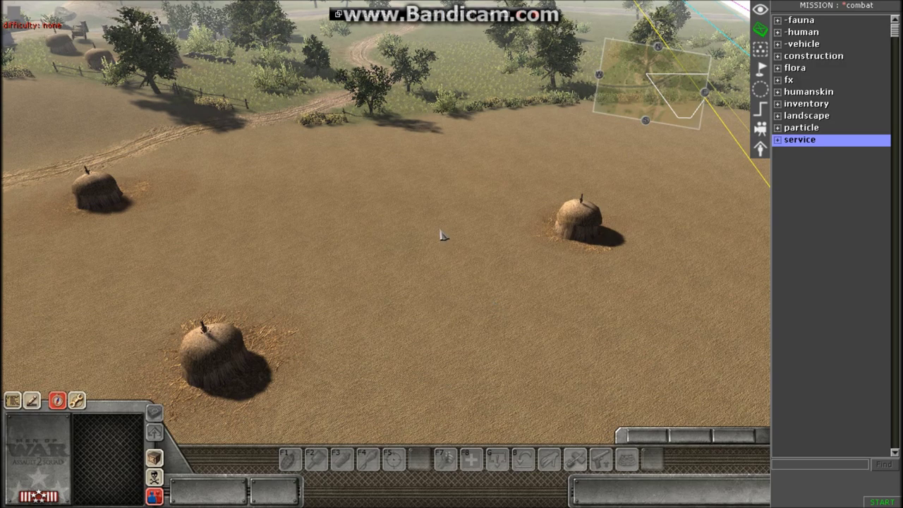
{"action": "middle_click_drag", "start_coordinate": [372, 234], "coordinate": [375, 367]}
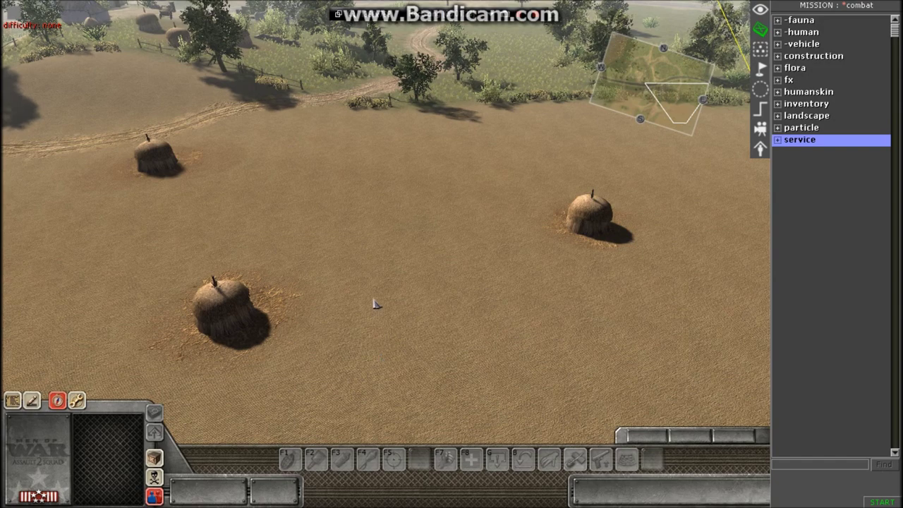
{"action": "middle_click_drag", "start_coordinate": [367, 273], "coordinate": [437, 275]}
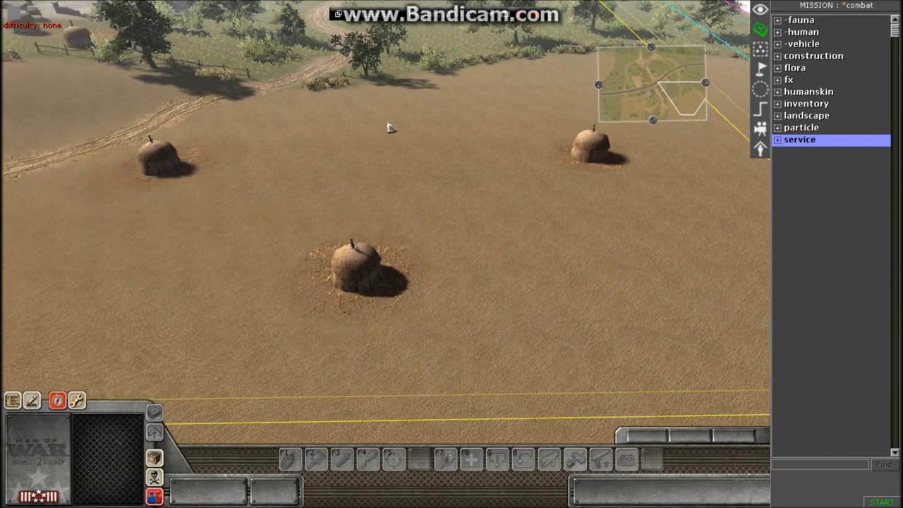
{"action": "middle_click_drag", "start_coordinate": [366, 246], "coordinate": [87, 224]}
{"action": "mouse_move", "coordinate": [480, 262]}
{"action": "middle_mouse_down"}
{"action": "mouse_move", "coordinate": [508, 248]}
{"action": "mouse_move", "coordinate": [475, 255]}
{"action": "middle_mouse_up"}
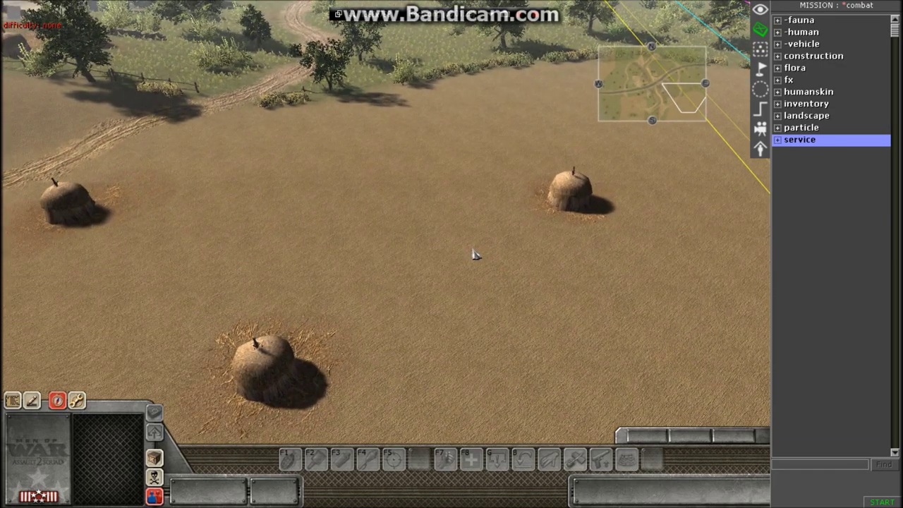
{"action": "scroll", "coordinate": [475, 255], "scroll_direction": "up", "scroll_amount": 5}
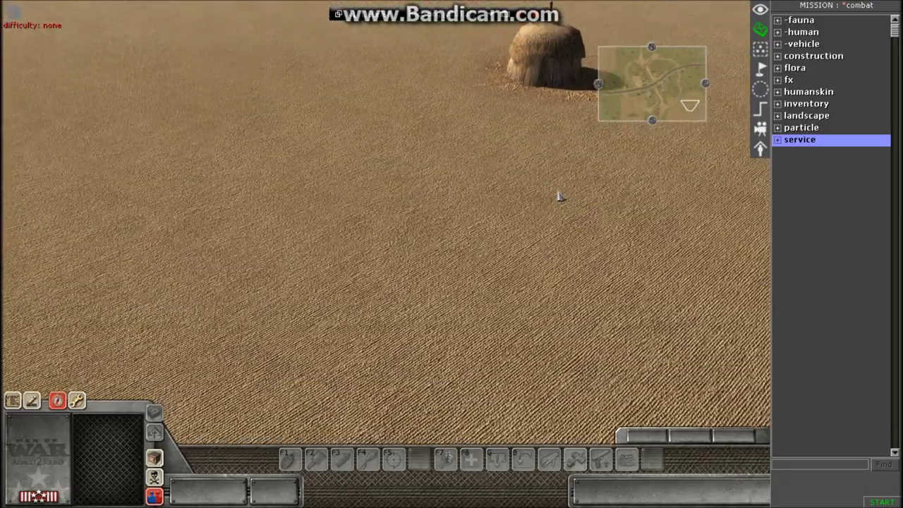
{"action": "middle_click_drag", "start_coordinate": [557, 191], "coordinate": [564, 196]}
{"action": "scroll", "coordinate": [565, 196], "scroll_direction": "down", "scroll_amount": 3}
{"action": "scroll", "coordinate": [479, 230], "scroll_direction": "up", "scroll_amount": 3}
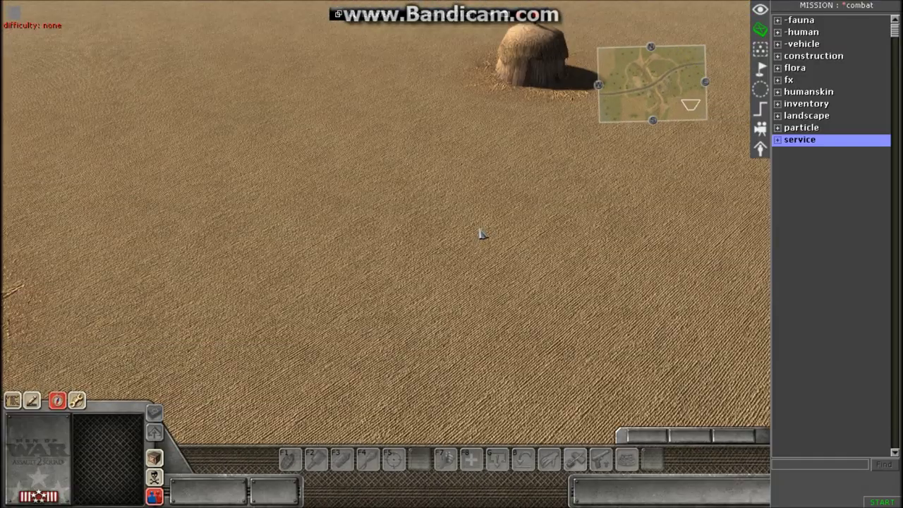
{"action": "scroll", "coordinate": [479, 234], "scroll_direction": "up", "scroll_amount": 2}
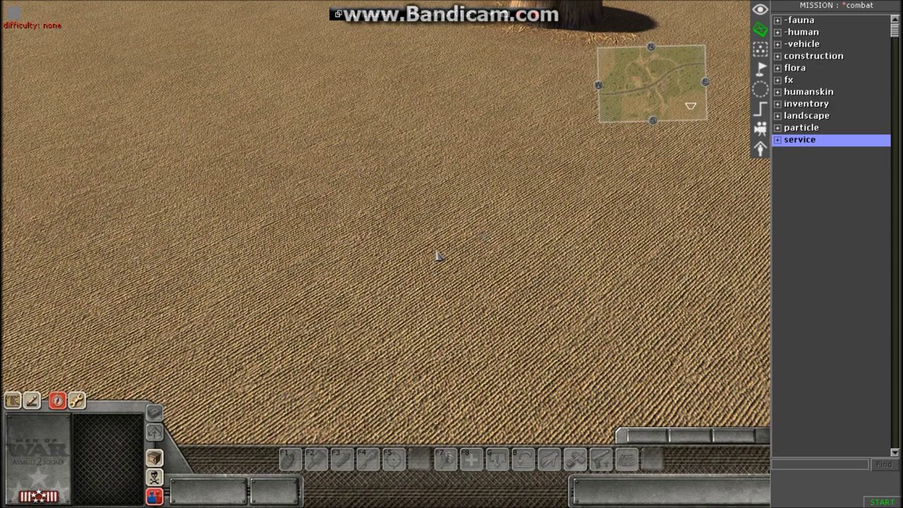
{"action": "scroll", "coordinate": [437, 257], "scroll_direction": "down", "scroll_amount": 5}
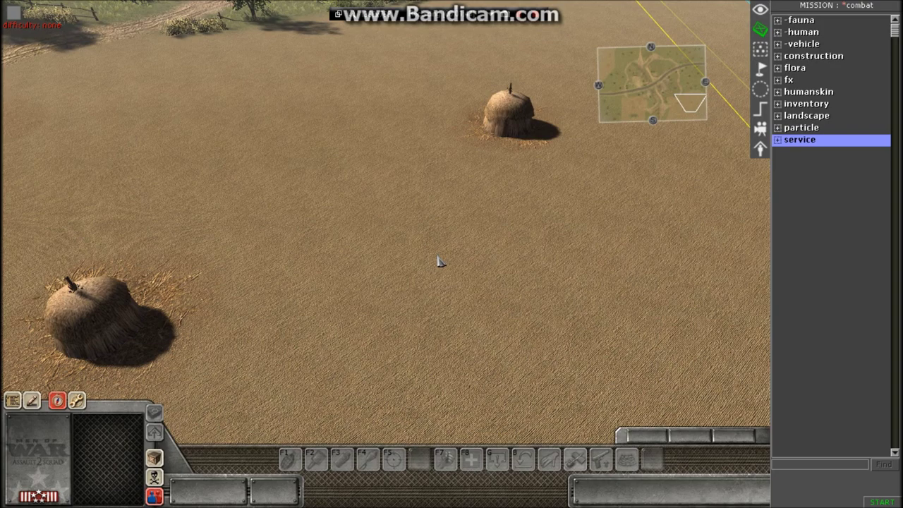
{"action": "middle_click_drag", "start_coordinate": [429, 266], "coordinate": [806, 479]}
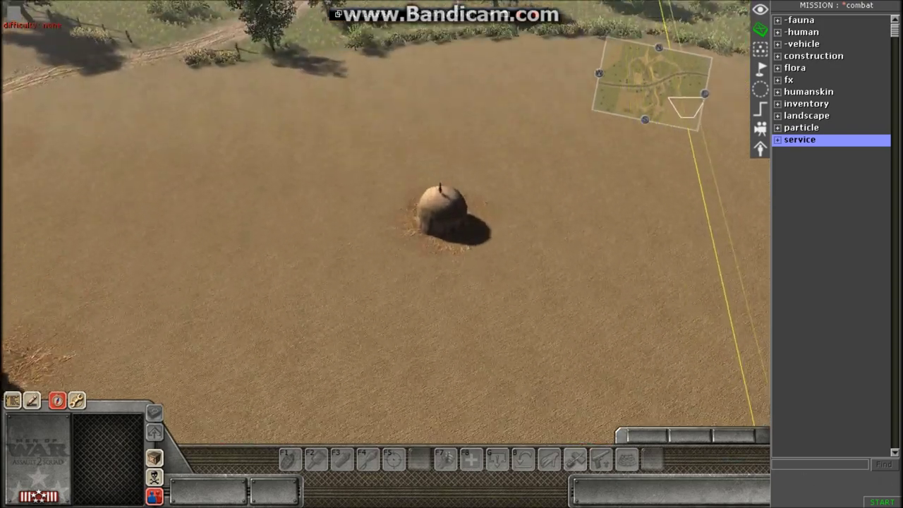
Place a map_point entity from the service category on the bare field at about x 2366, y 1249.
{"action": "middle_click_drag", "start_coordinate": [373, 262], "coordinate": [399, 213]}
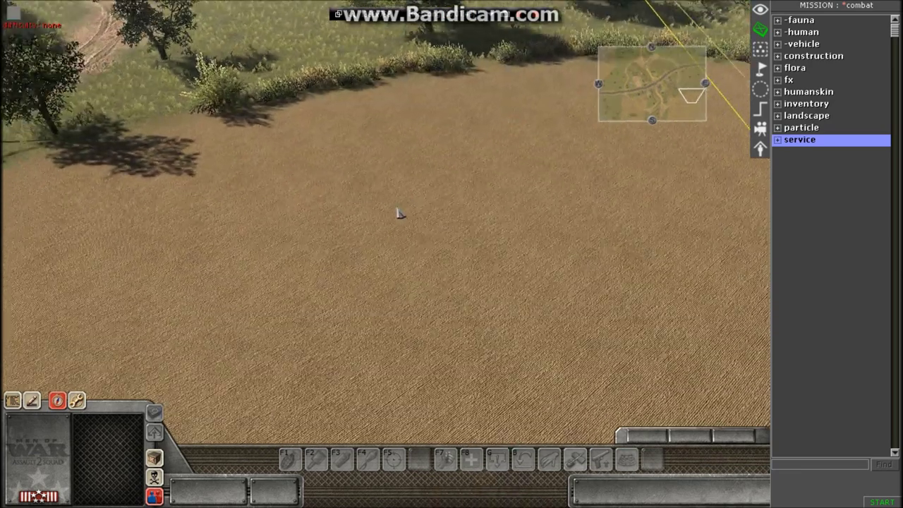
{"action": "left_click", "coordinate": [778, 141]}
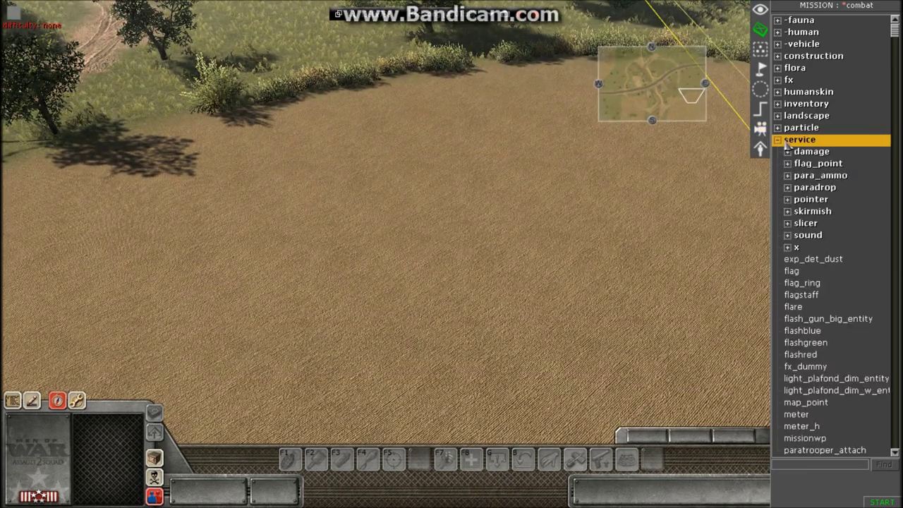
{"action": "scroll", "coordinate": [789, 159], "scroll_direction": "down", "scroll_amount": 2}
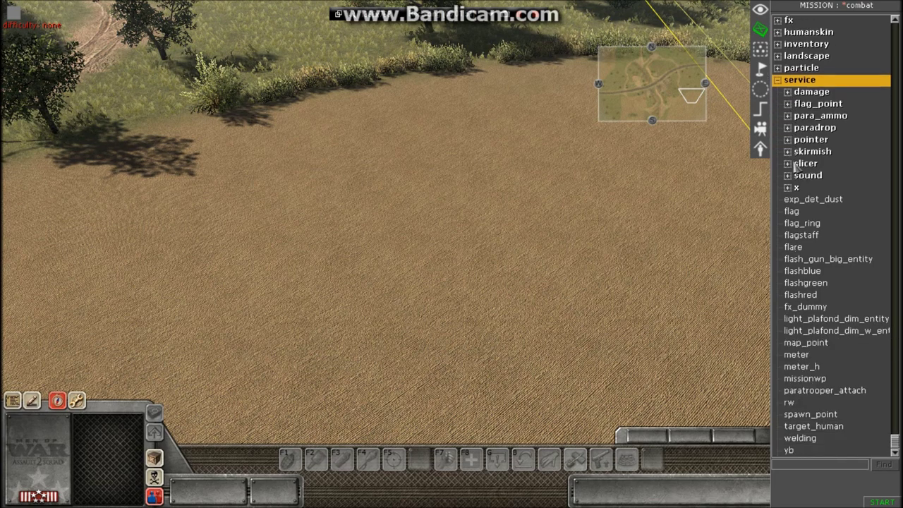
{"action": "left_click", "coordinate": [806, 343]}
{"action": "scroll", "coordinate": [443, 252], "scroll_direction": "up", "scroll_amount": 2}
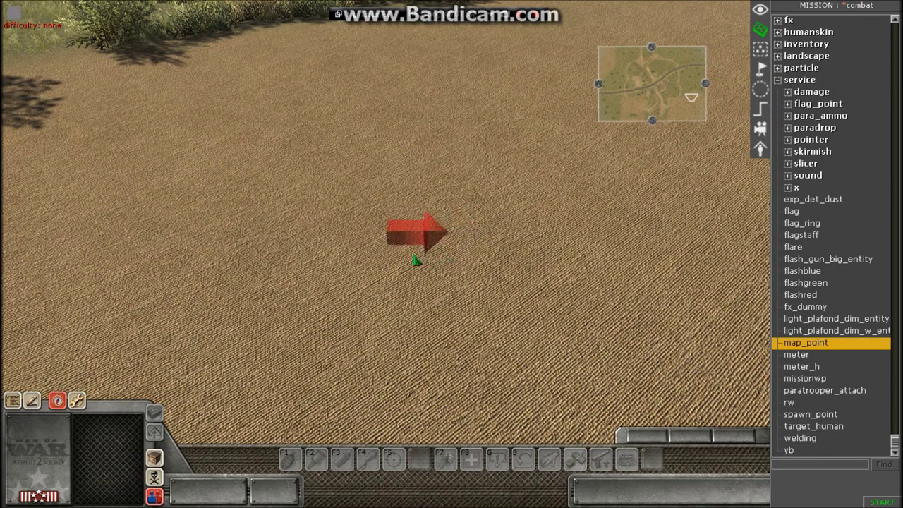
{"action": "left_click", "coordinate": [416, 252]}
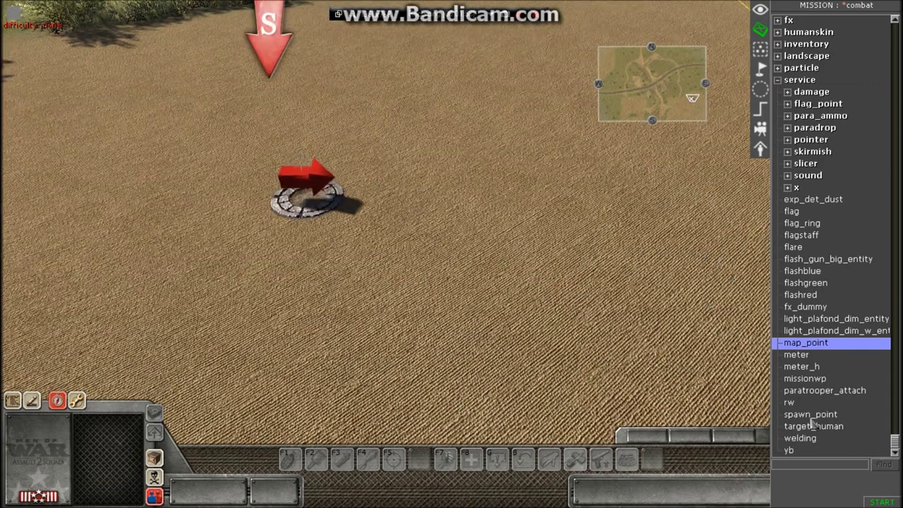
{"action": "left_click", "coordinate": [810, 415]}
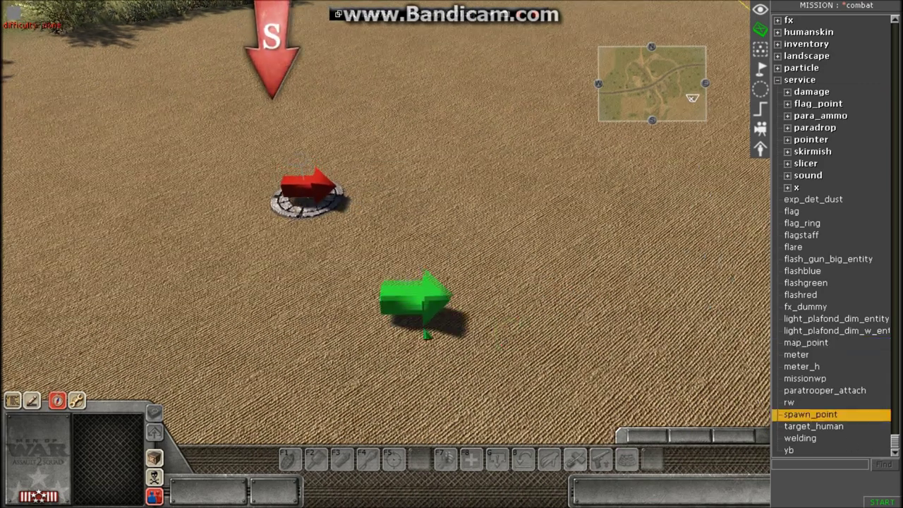
{"action": "left_click", "coordinate": [426, 334]}
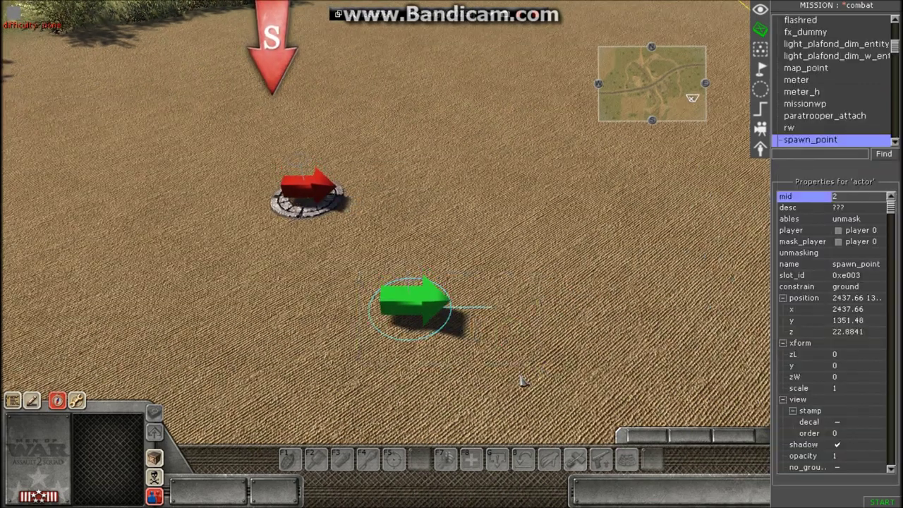
{"action": "left_click_drag", "start_coordinate": [520, 379], "coordinate": [353, 260]}
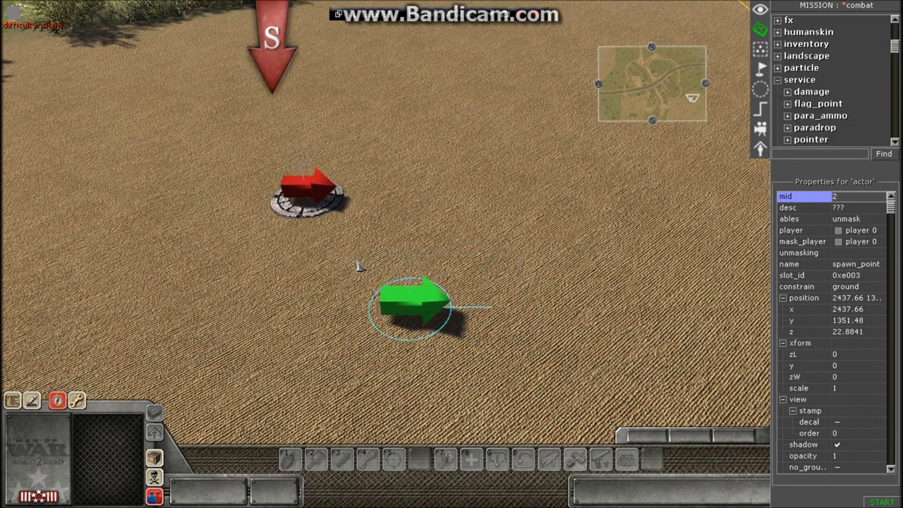
{"action": "key", "text": "Delete"}
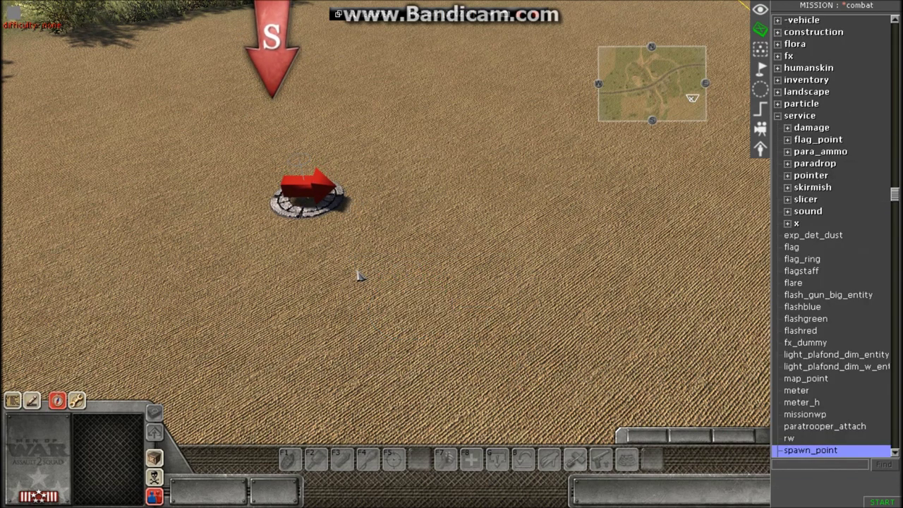
Rotate the map_point to a zL of about 176 and move it to about x 2415, y 1254.
{"action": "left_click", "coordinate": [308, 197]}
{"action": "middle_click_drag", "start_coordinate": [402, 184], "coordinate": [485, 254]}
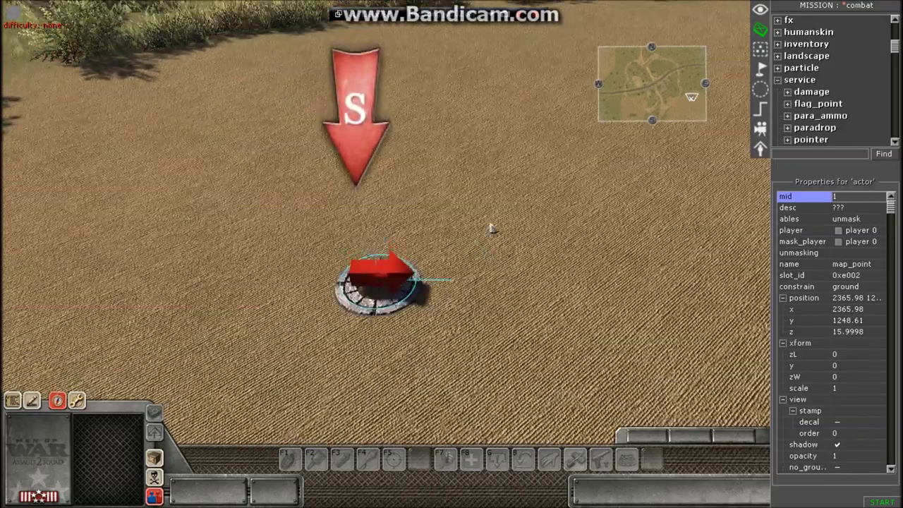
{"action": "left_click", "coordinate": [487, 229]}
{"action": "left_click_drag", "start_coordinate": [244, 224], "coordinate": [427, 373]}
{"action": "middle_click_drag", "start_coordinate": [427, 374], "coordinate": [484, 327]}
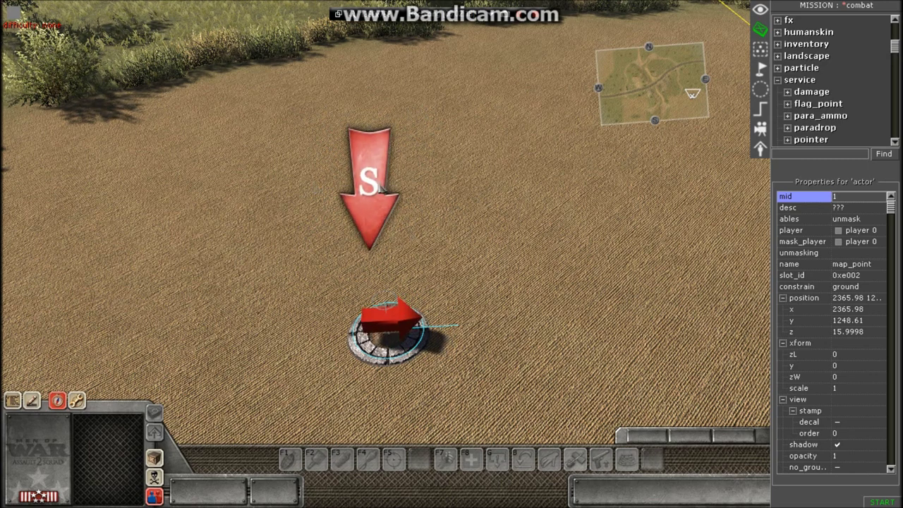
{"action": "scroll", "coordinate": [397, 246], "scroll_direction": "down", "scroll_amount": 3}
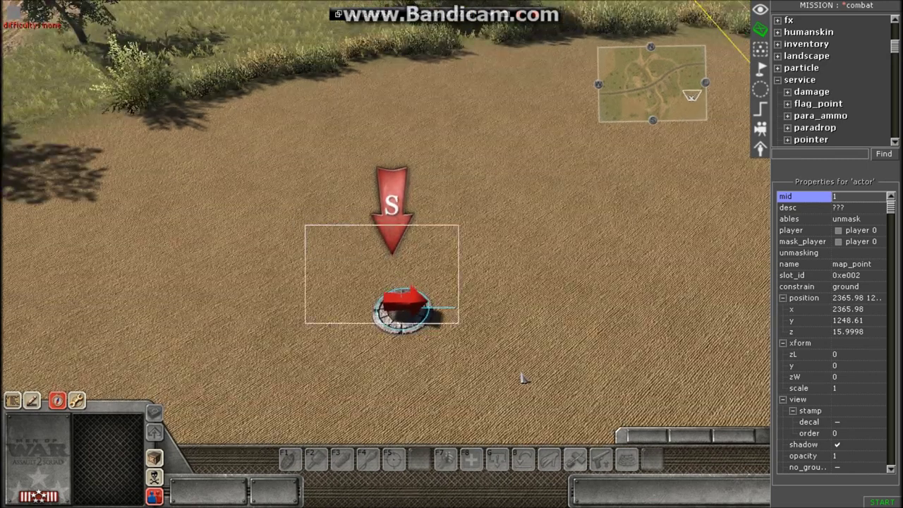
{"action": "left_click_drag", "start_coordinate": [523, 378], "coordinate": [518, 373]}
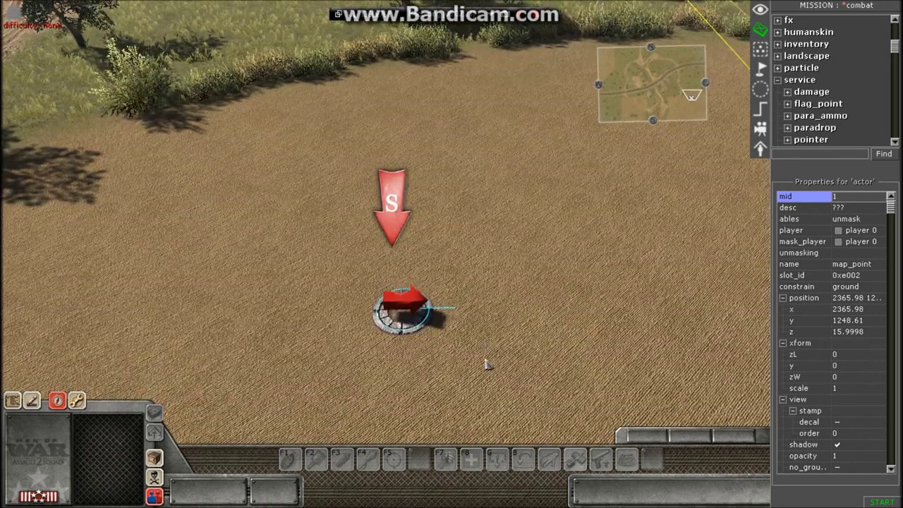
{"action": "left_click_drag", "start_coordinate": [409, 247], "coordinate": [395, 244], "text": "alt"}
{"action": "left_click_drag", "start_coordinate": [352, 262], "coordinate": [484, 377]}
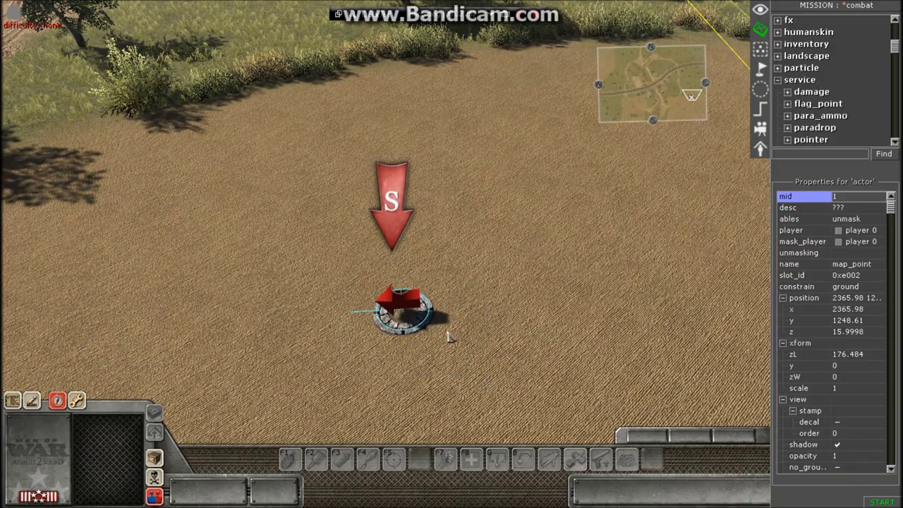
{"action": "right_click", "coordinate": [469, 316], "text": "alt"}
Examine the player assignments available for the map_point without choosing another one.
{"action": "scroll", "coordinate": [468, 310], "scroll_direction": "up", "scroll_amount": 3}
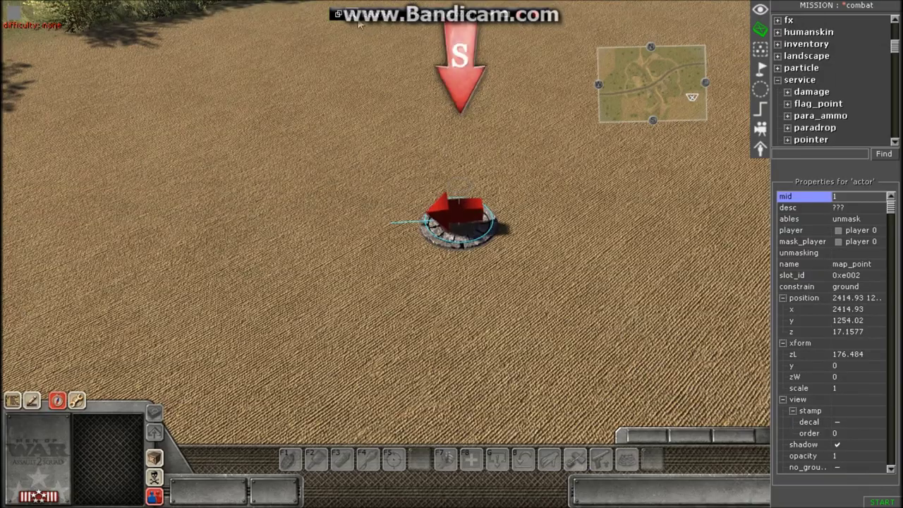
{"action": "scroll", "coordinate": [360, 25], "scroll_direction": "up", "scroll_amount": 5}
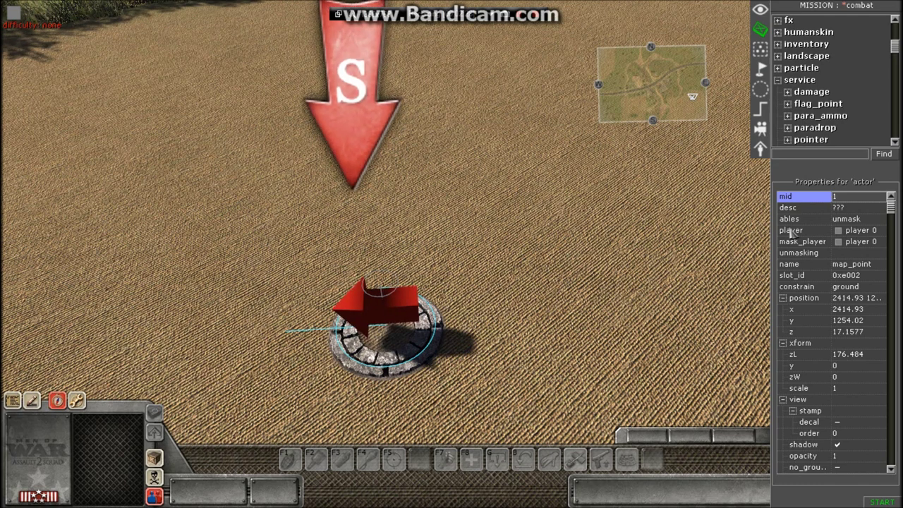
{"action": "left_click", "coordinate": [806, 232]}
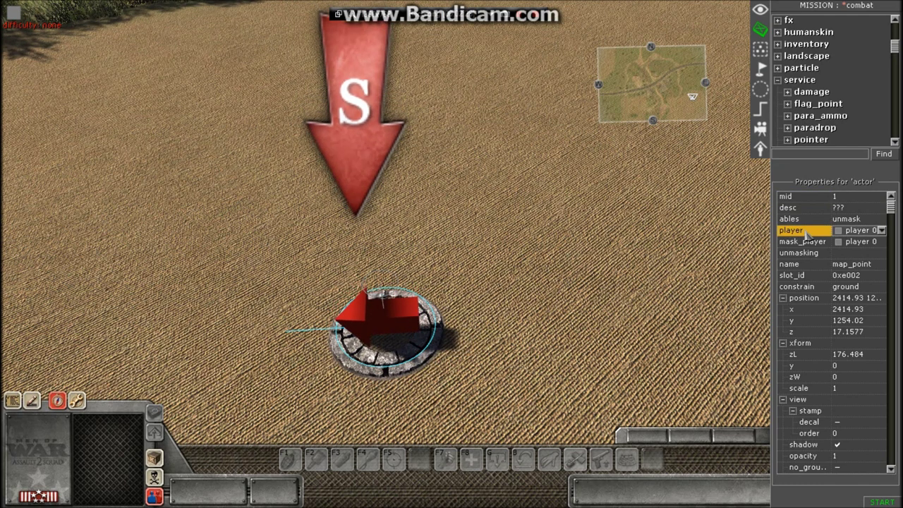
{"action": "left_click", "coordinate": [881, 231]}
{"action": "left_click", "coordinate": [881, 240]}
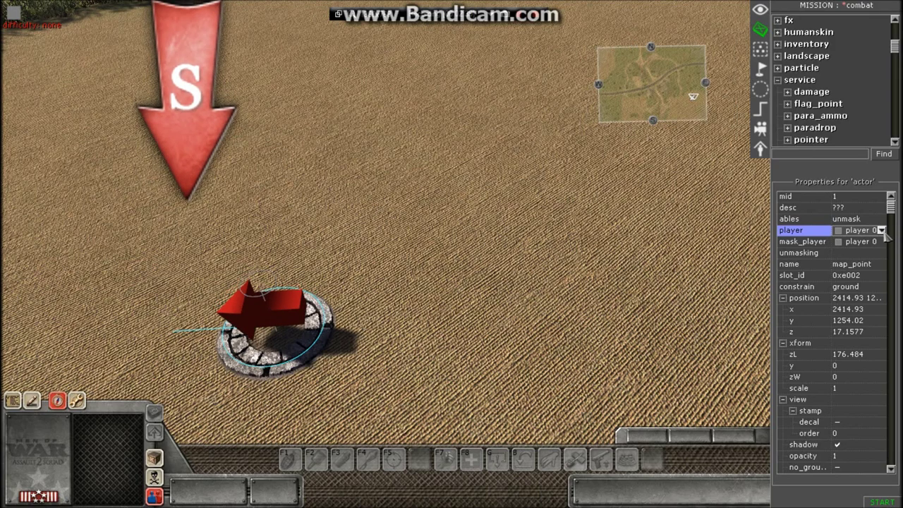
{"action": "left_click", "coordinate": [881, 231]}
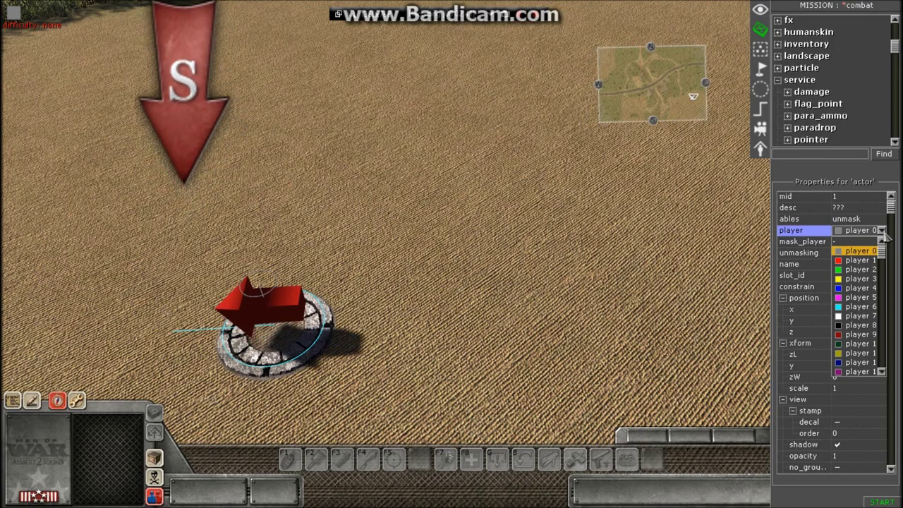
{"action": "key", "text": "Down"}
{"action": "key", "text": "Down"}
{"action": "key", "text": "Down"}
{"action": "key", "text": "Down"}
{"action": "key", "text": "Down"}
{"action": "key", "text": "Down"}
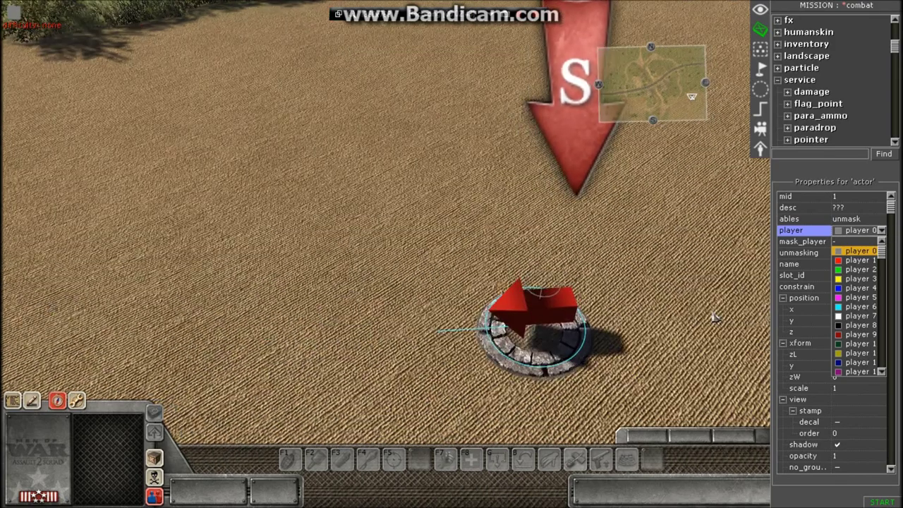
{"action": "left_click", "coordinate": [883, 233]}
{"action": "mouse_move", "coordinate": [555, 276]}
{"action": "middle_mouse_down"}
{"action": "mouse_move", "coordinate": [620, 275]}
{"action": "mouse_move", "coordinate": [557, 272]}
{"action": "mouse_move", "coordinate": [560, 244]}
{"action": "mouse_move", "coordinate": [633, 274]}
{"action": "middle_mouse_up"}
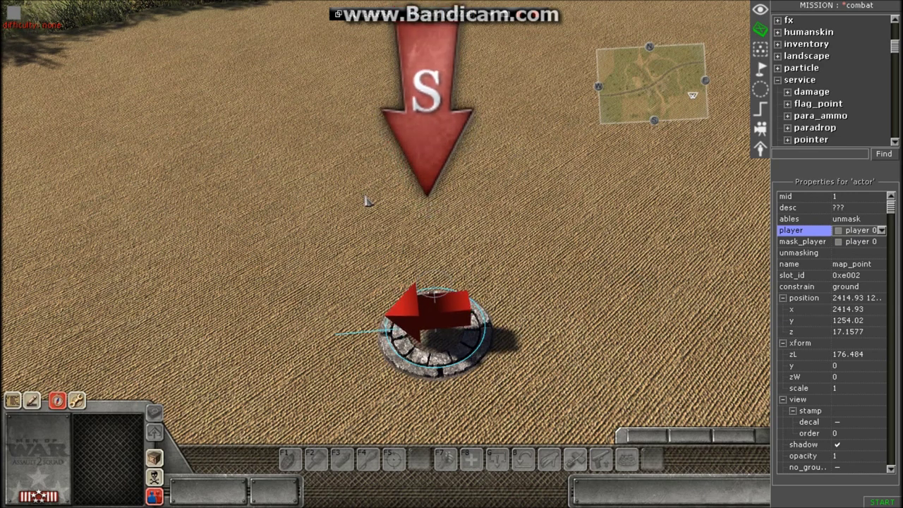
{"action": "left_click_drag", "start_coordinate": [354, 216], "coordinate": [535, 393]}
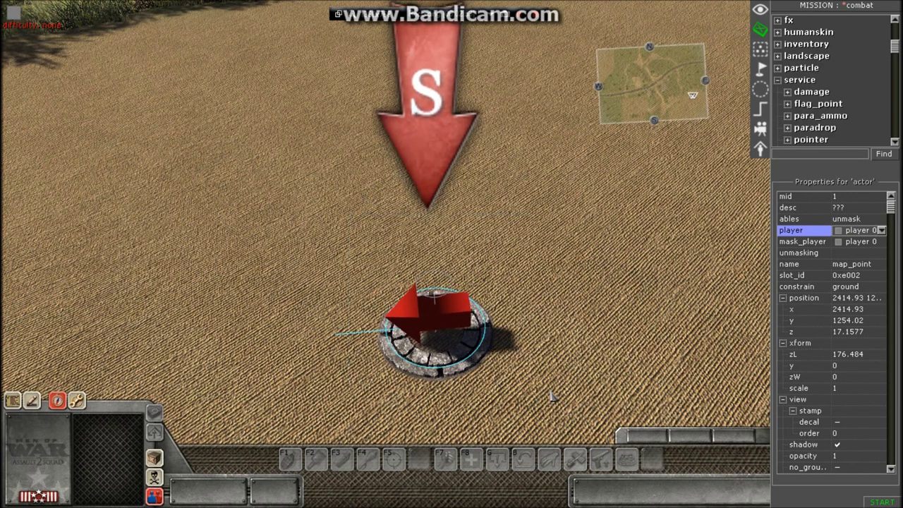
{"action": "left_click_drag", "start_coordinate": [568, 418], "coordinate": [282, 262]}
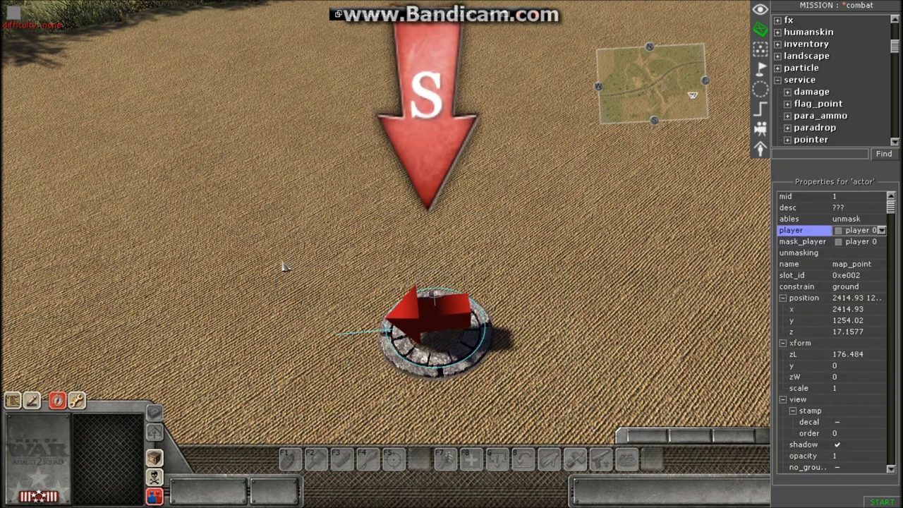
{"action": "left_click", "coordinate": [226, 266]}
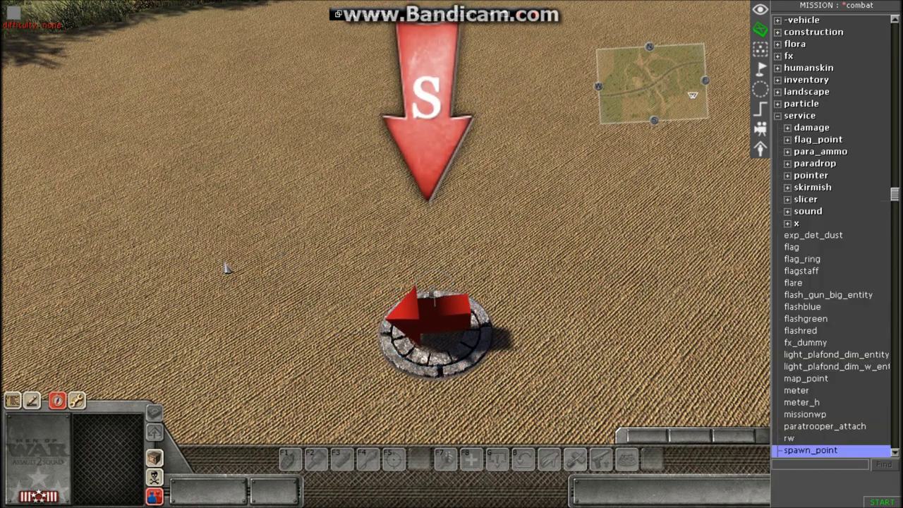
{"action": "left_click_drag", "start_coordinate": [204, 209], "coordinate": [565, 441]}
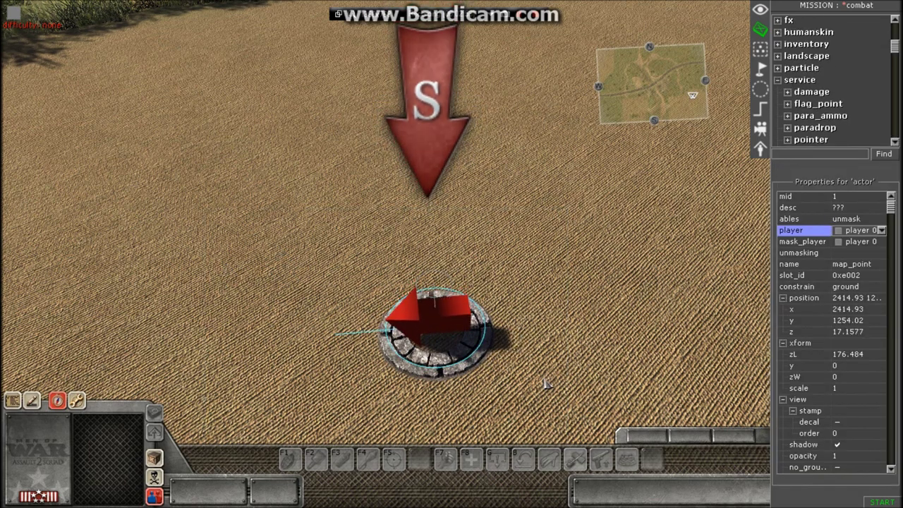
{"action": "left_click_drag", "start_coordinate": [557, 387], "coordinate": [248, 270]}
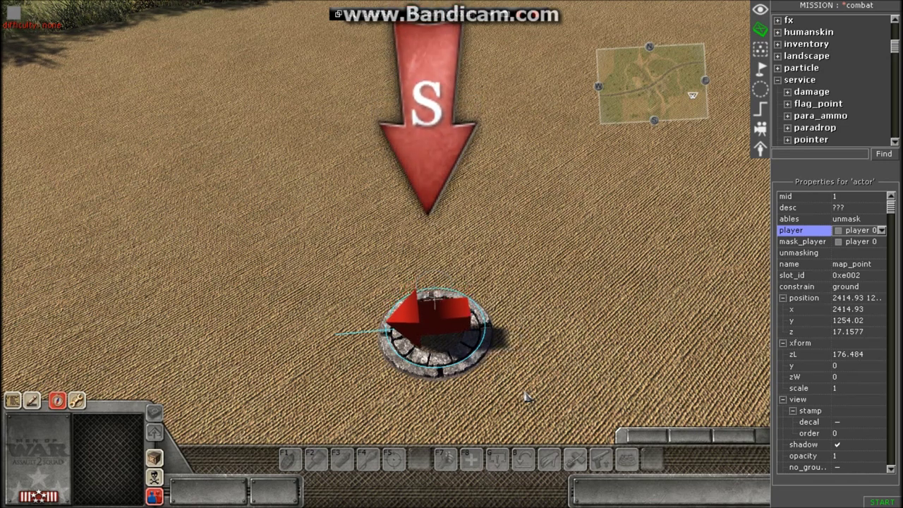
Examine the map_point section of the marker's properties, including the name, team, order and visor entries.
{"action": "scroll", "coordinate": [510, 376], "scroll_direction": "down", "scroll_amount": 3}
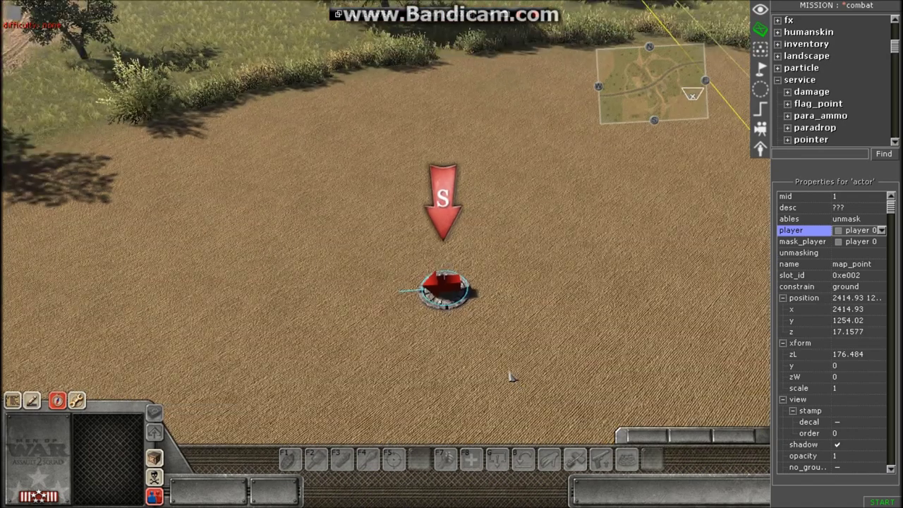
{"action": "mouse_move", "coordinate": [399, 191]}
{"action": "left_mouse_down"}
{"action": "mouse_move", "coordinate": [526, 326]}
{"action": "mouse_move", "coordinate": [484, 317]}
{"action": "left_mouse_up"}
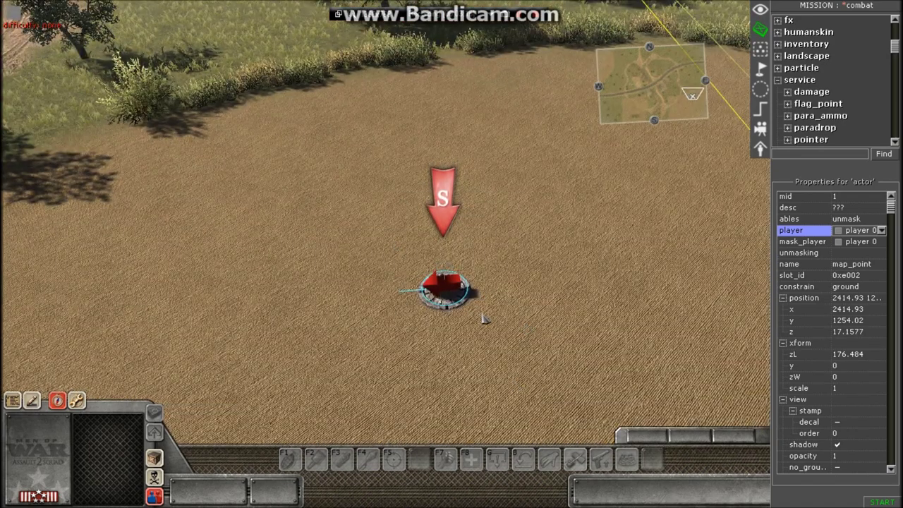
{"action": "scroll", "coordinate": [484, 316], "scroll_direction": "up", "scroll_amount": 3}
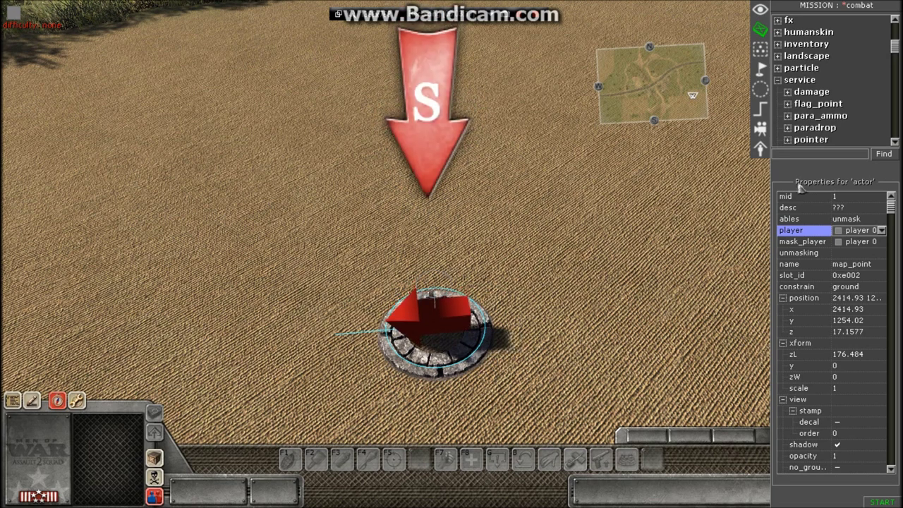
{"action": "key", "text": "Right"}
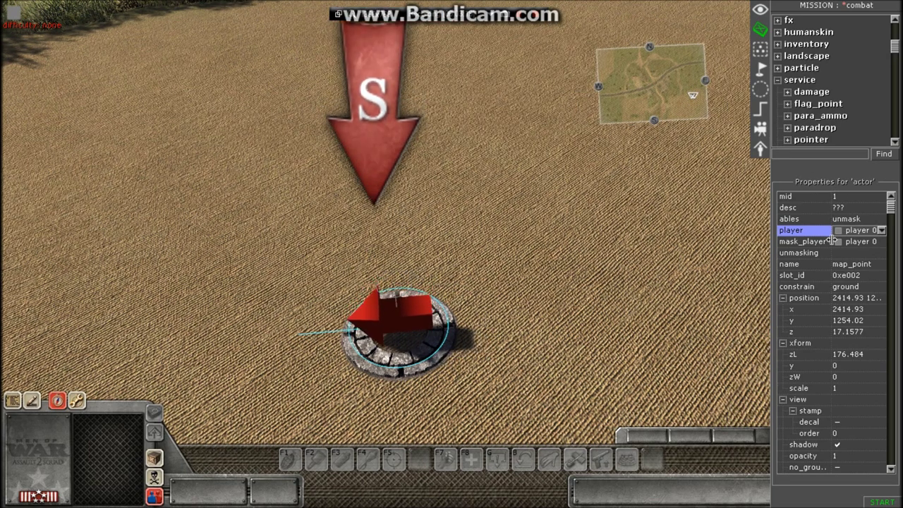
{"action": "scroll", "coordinate": [849, 267], "scroll_direction": "down", "scroll_amount": 3}
{"action": "scroll", "coordinate": [859, 289], "scroll_direction": "down", "scroll_amount": 5}
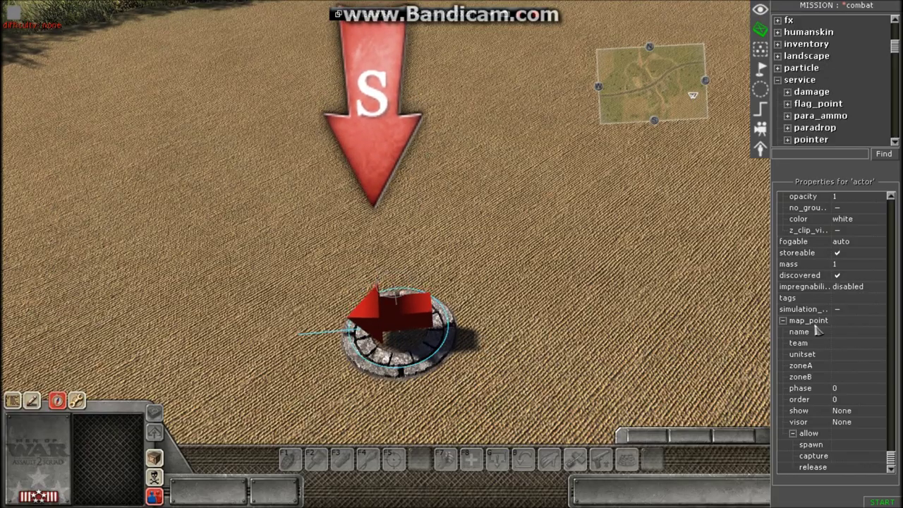
{"action": "key", "text": "Down"}
{"action": "key", "text": "Up"}
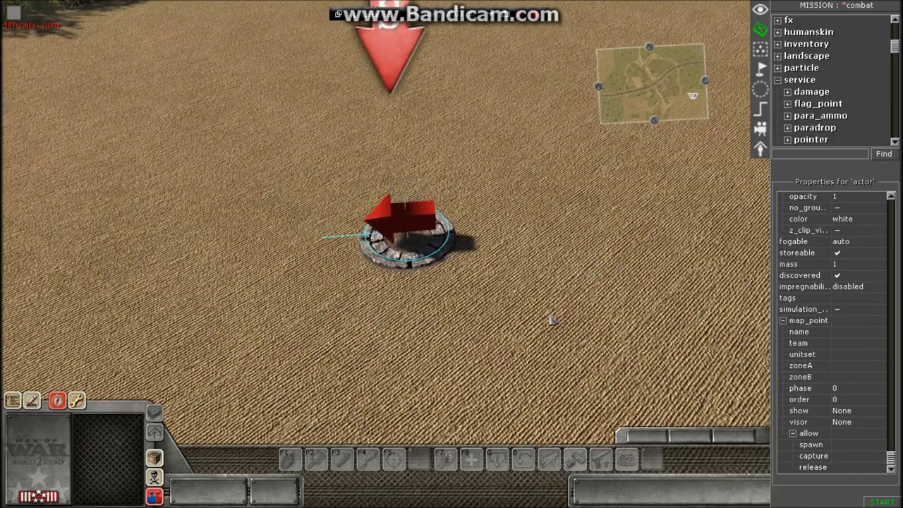
{"action": "key", "text": "Up"}
{"action": "scroll", "coordinate": [564, 264], "scroll_direction": "up", "scroll_amount": 3}
{"action": "scroll", "coordinate": [564, 264], "scroll_direction": "down", "scroll_amount": 3}
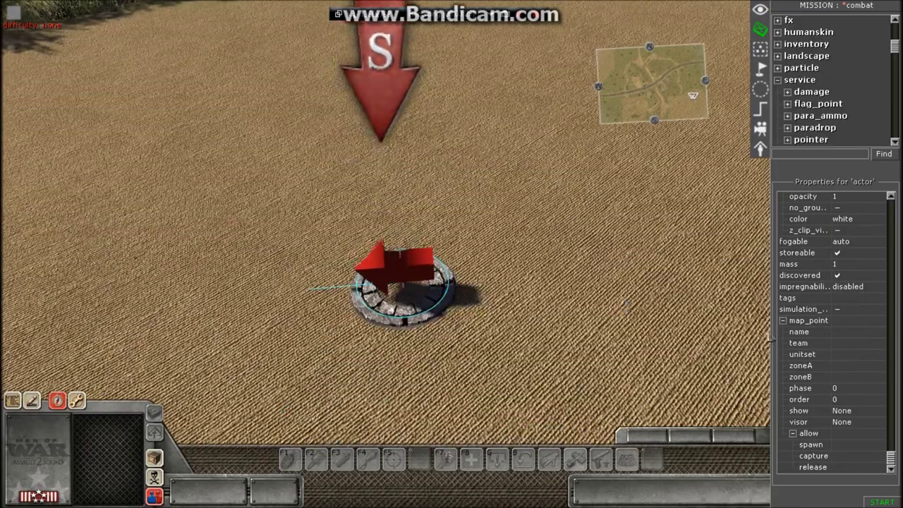
{"action": "left_click", "coordinate": [809, 335]}
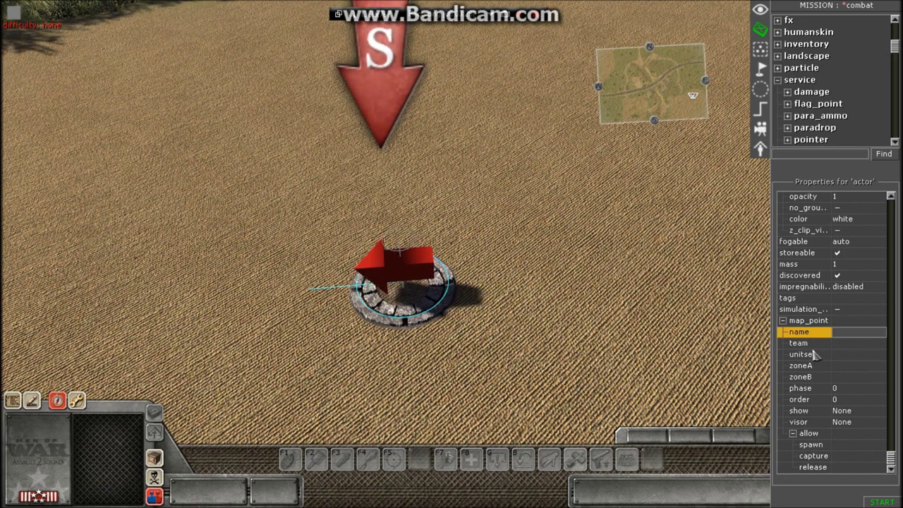
{"action": "left_click", "coordinate": [811, 346]}
{"action": "left_click", "coordinate": [809, 399]}
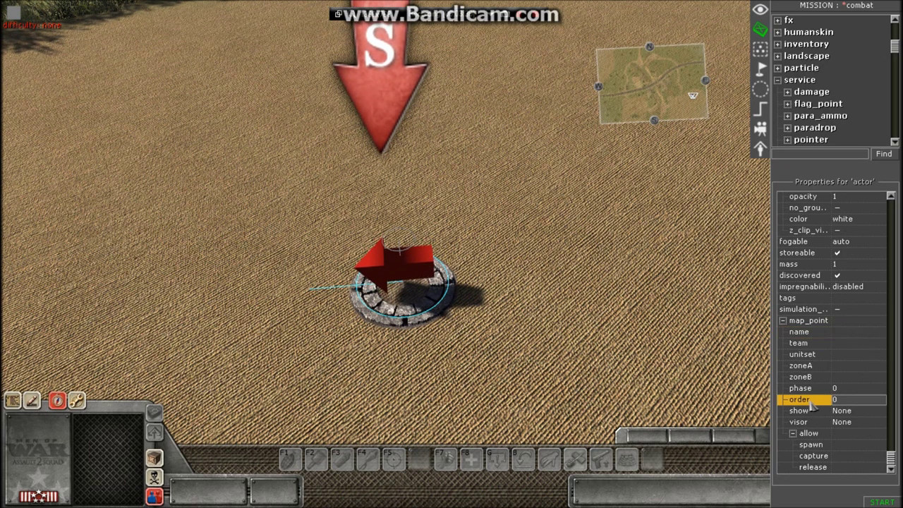
{"action": "left_click", "coordinate": [816, 423]}
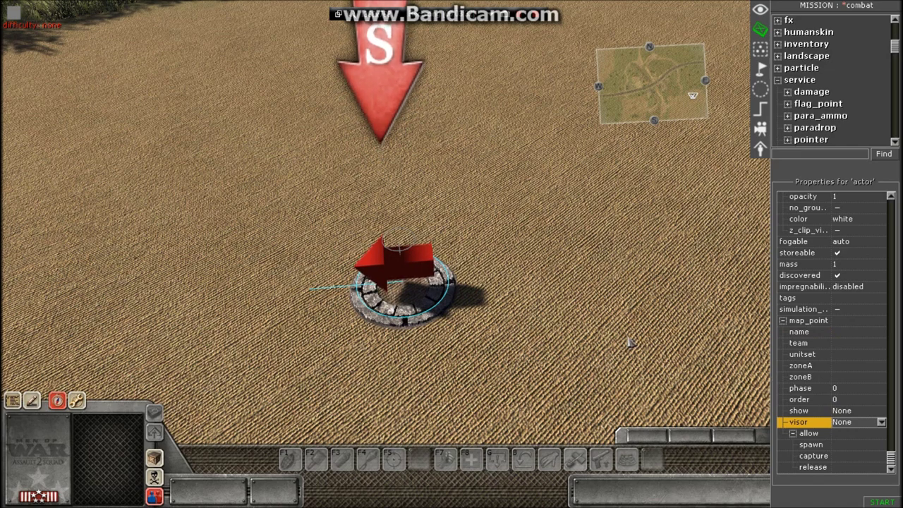
Set the team of the marker to a in its map_point properties.
{"action": "left_click", "coordinate": [841, 345]}
{"action": "left_click", "coordinate": [841, 345]}
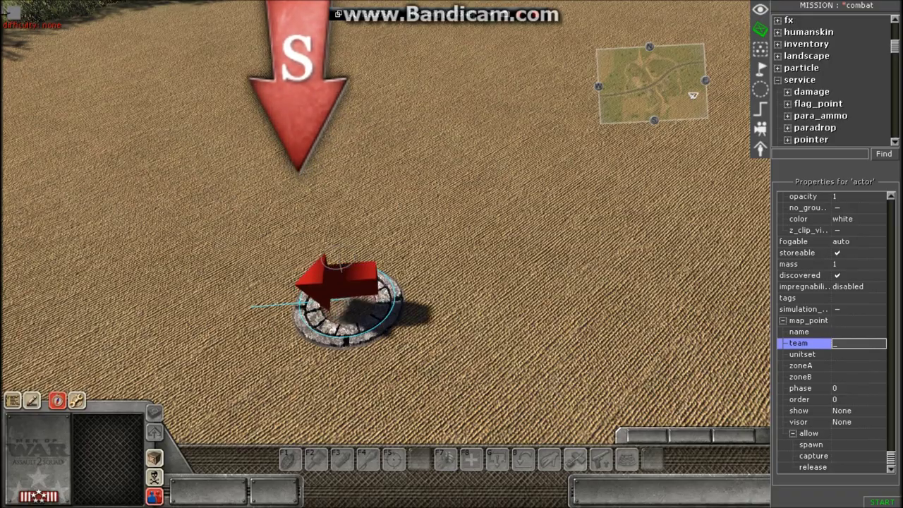
{"action": "mouse_move", "coordinate": [530, 289]}
{"action": "middle_mouse_down"}
{"action": "mouse_move", "coordinate": [550, 233]}
{"action": "mouse_move", "coordinate": [514, 259]}
{"action": "mouse_move", "coordinate": [526, 320]}
{"action": "middle_mouse_up"}
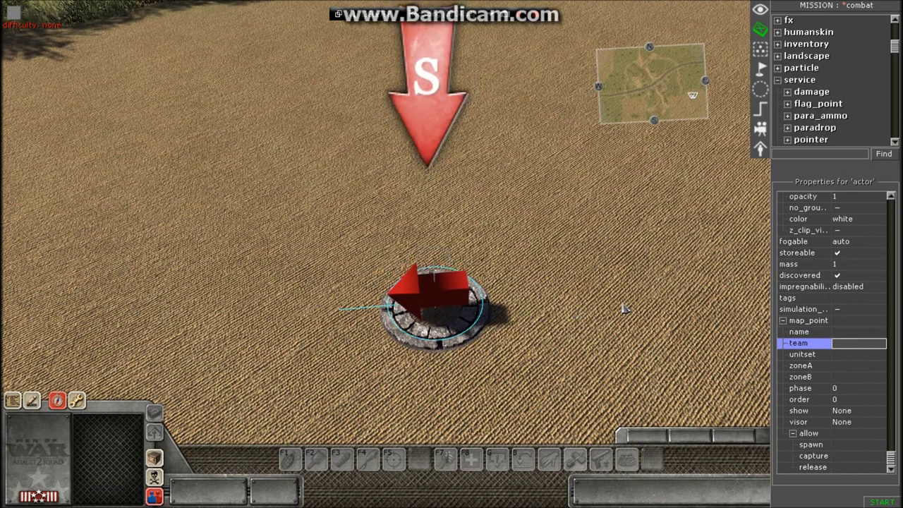
{"action": "key", "text": "Return"}
Set the name in the marker's map_point properties to a1.
{"action": "left_click", "coordinate": [853, 334]}
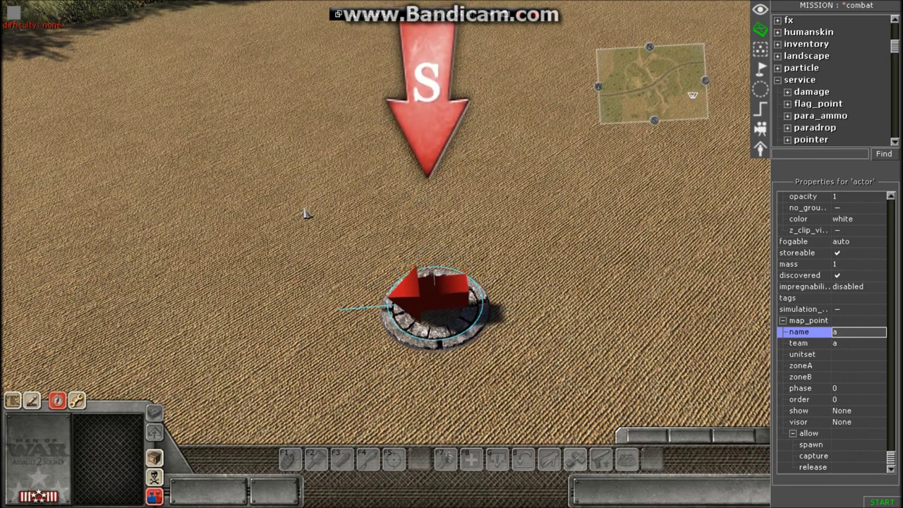
{"action": "left_click", "coordinate": [846, 344]}
{"action": "left_click", "coordinate": [850, 332]}
{"action": "left_click", "coordinate": [851, 333]}
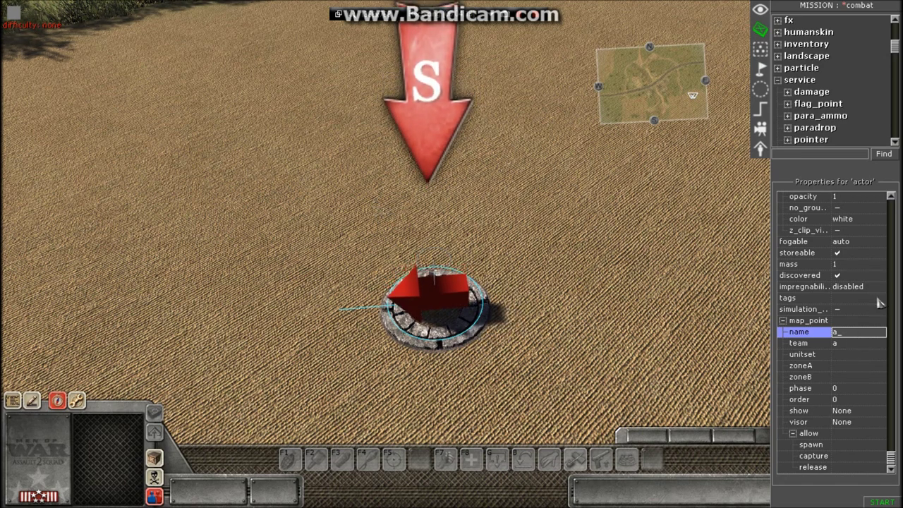
{"action": "type", "text": "1"}
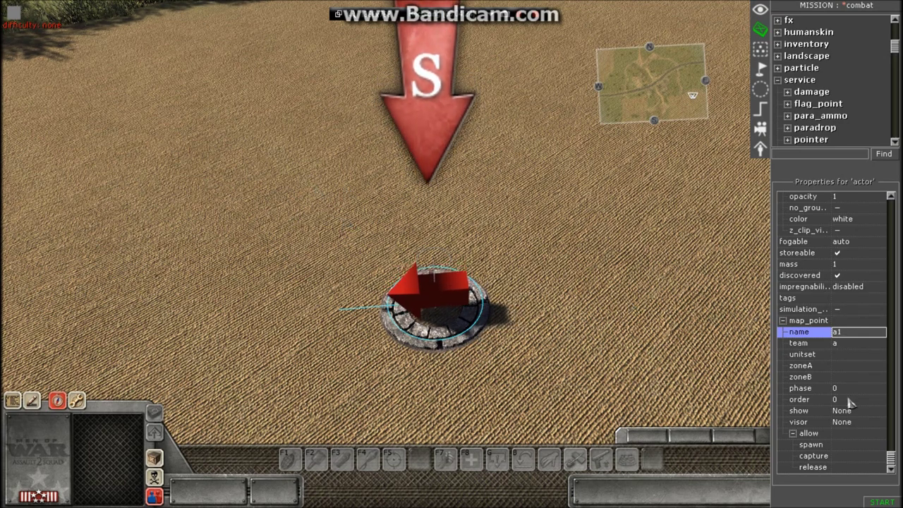
Set the order in the marker's map_point properties to 1, then deselect and reselect the marker.
{"action": "left_click", "coordinate": [818, 400]}
{"action": "left_click", "coordinate": [859, 399]}
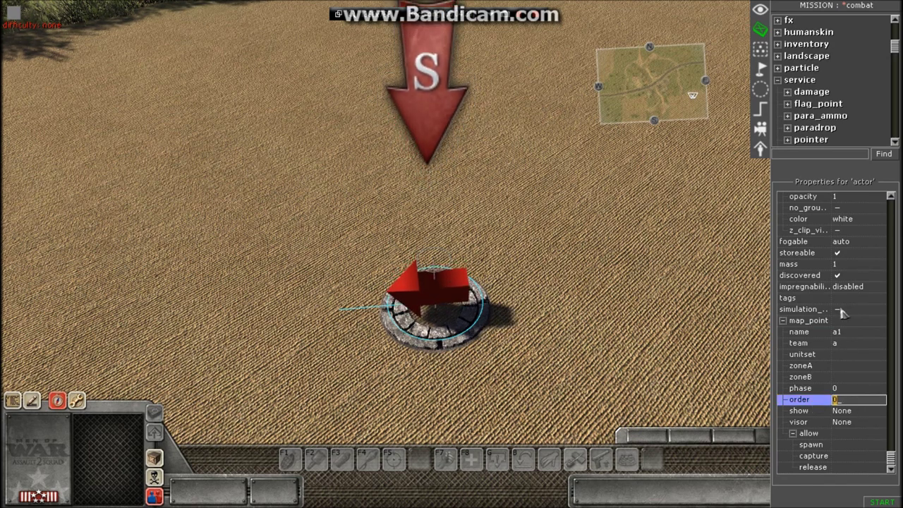
{"action": "left_click", "coordinate": [848, 335]}
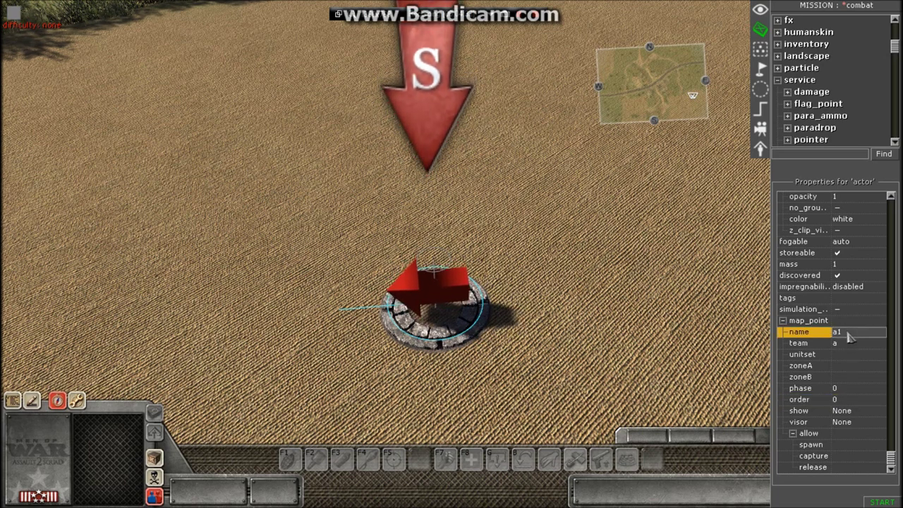
{"action": "double_click", "coordinate": [856, 399]}
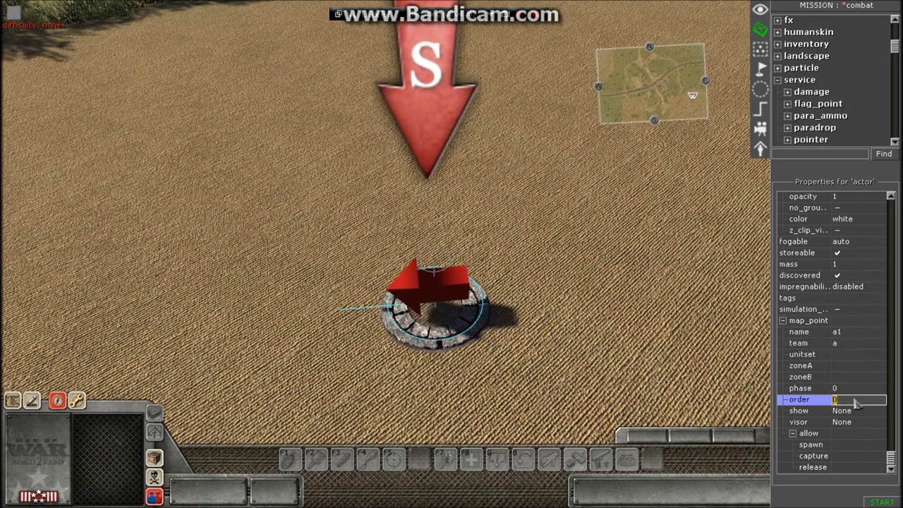
{"action": "type", "text": "1"}
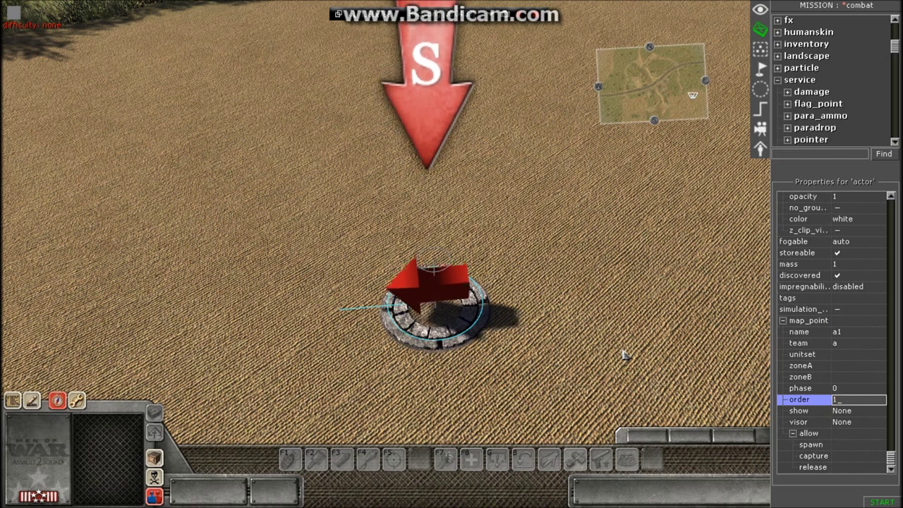
{"action": "mouse_move", "coordinate": [540, 361]}
{"action": "left_mouse_down"}
{"action": "mouse_move", "coordinate": [332, 215]}
{"action": "mouse_move", "coordinate": [550, 402]}
{"action": "mouse_move", "coordinate": [216, 222]}
{"action": "left_mouse_up"}
{"action": "left_click", "coordinate": [233, 233]}
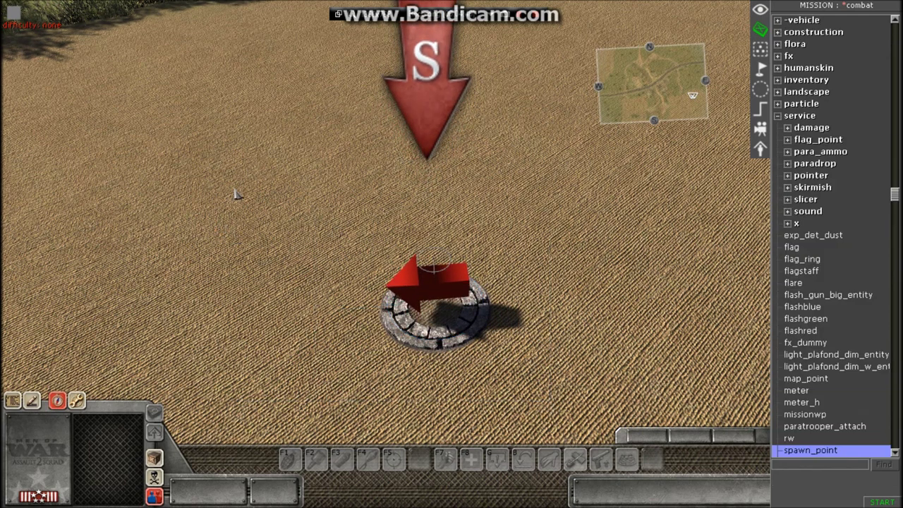
{"action": "left_click_drag", "start_coordinate": [234, 188], "coordinate": [596, 409]}
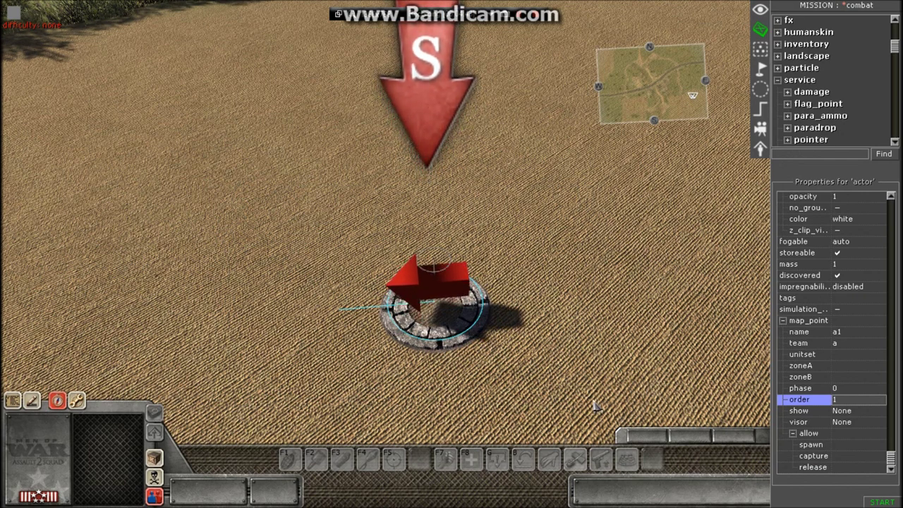
Compare the marker's map_point name with its order entry without editing either one.
{"action": "left_click", "coordinate": [853, 335]}
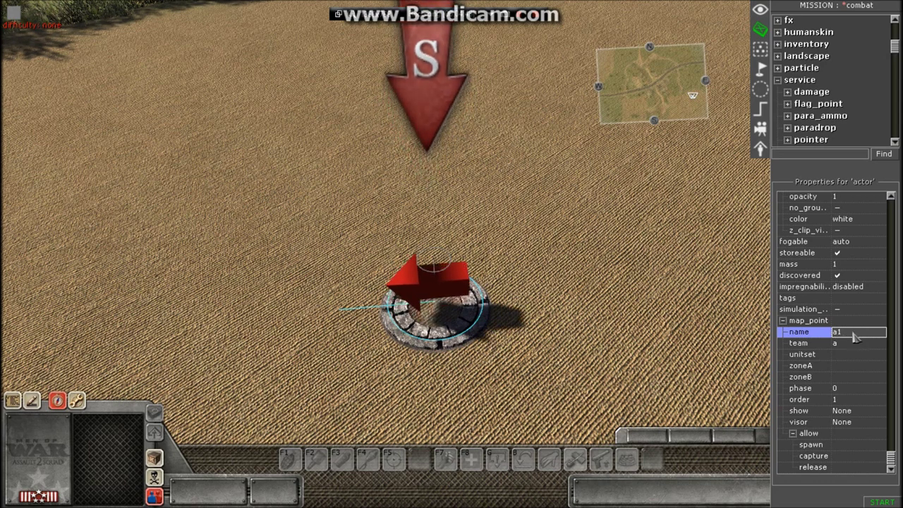
{"action": "left_click", "coordinate": [849, 400]}
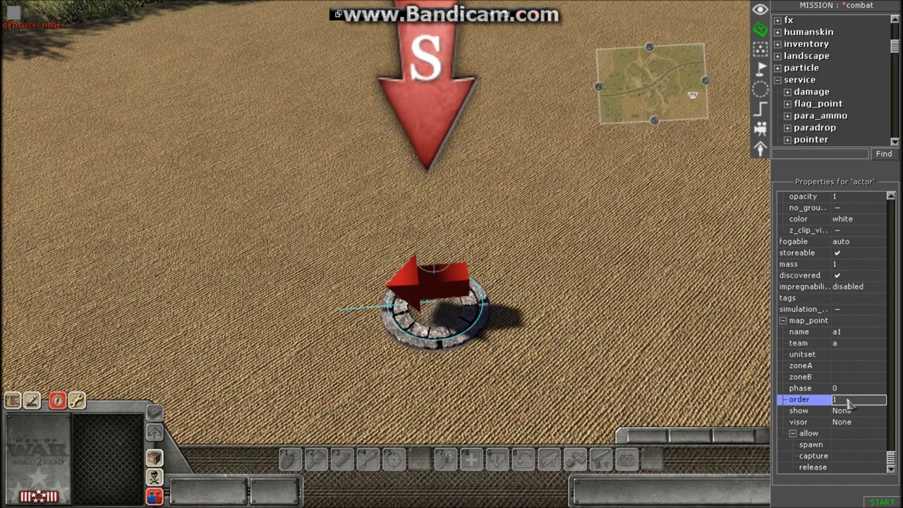
{"action": "left_click", "coordinate": [847, 335]}
{"action": "left_click", "coordinate": [848, 336]}
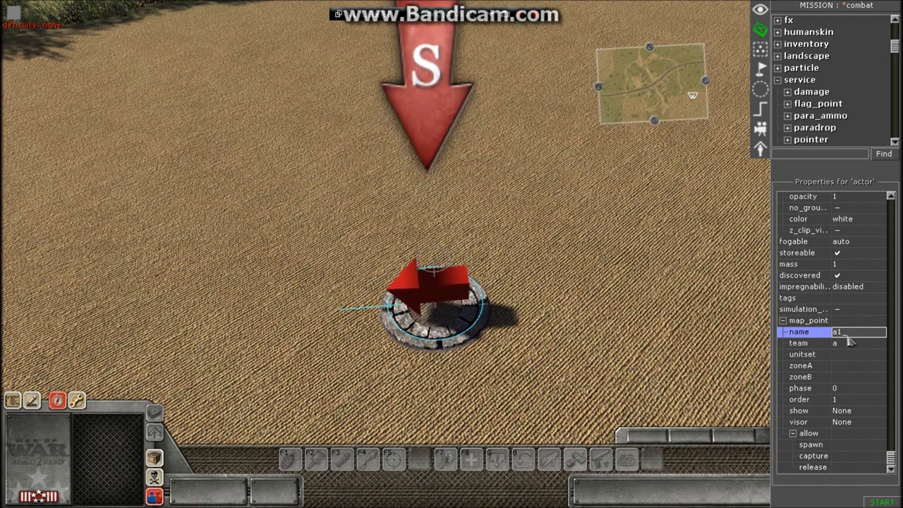
{"action": "left_click_drag", "start_coordinate": [355, 240], "coordinate": [532, 391]}
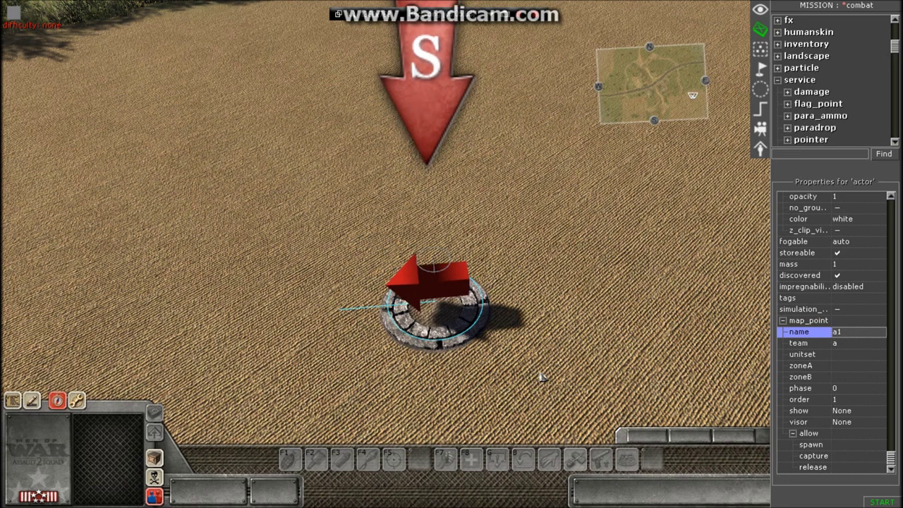
Set the visor of the marker to SpawnPoint in its map_point properties.
{"action": "left_click", "coordinate": [817, 424]}
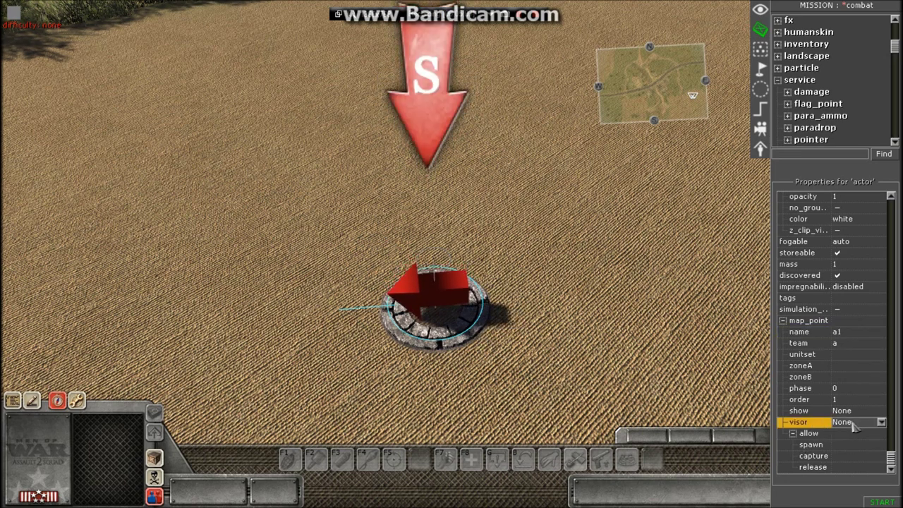
{"action": "left_click", "coordinate": [886, 424]}
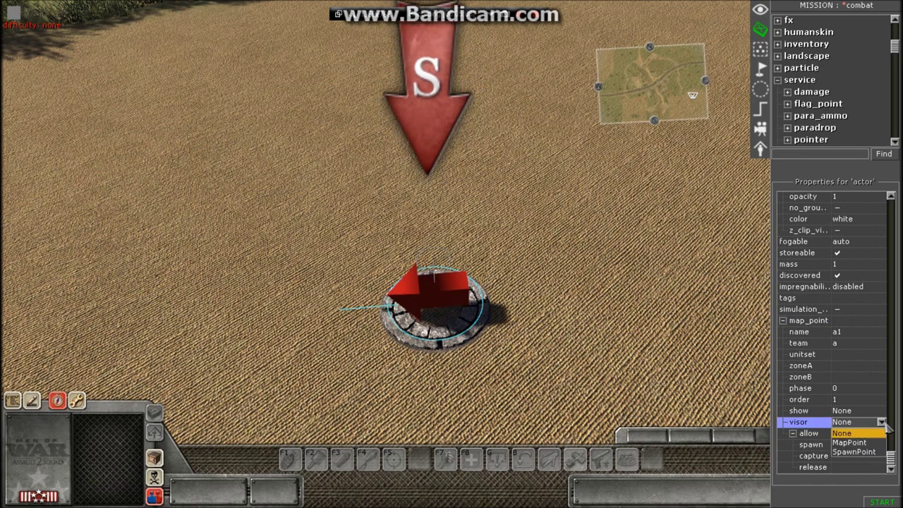
{"action": "left_click", "coordinate": [868, 453]}
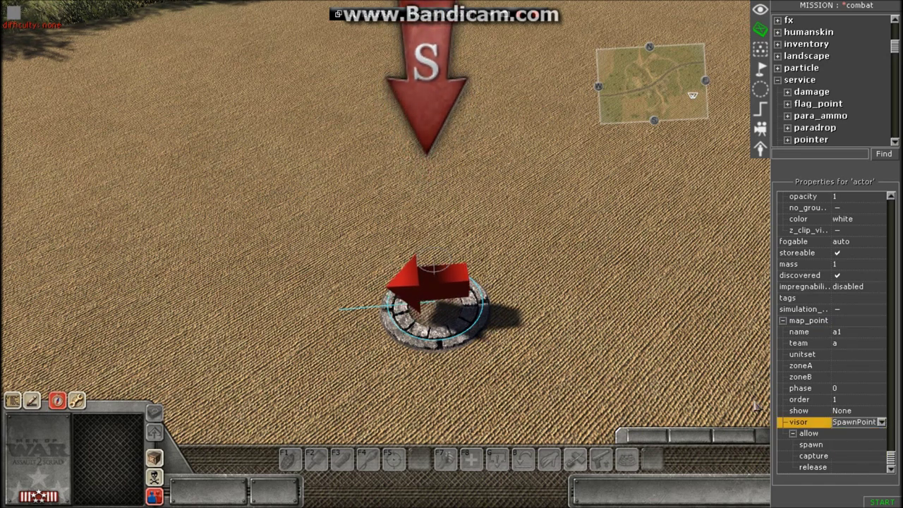
{"action": "left_click_drag", "start_coordinate": [236, 188], "coordinate": [589, 425]}
{"action": "left_click_drag", "start_coordinate": [521, 368], "coordinate": [214, 204]}
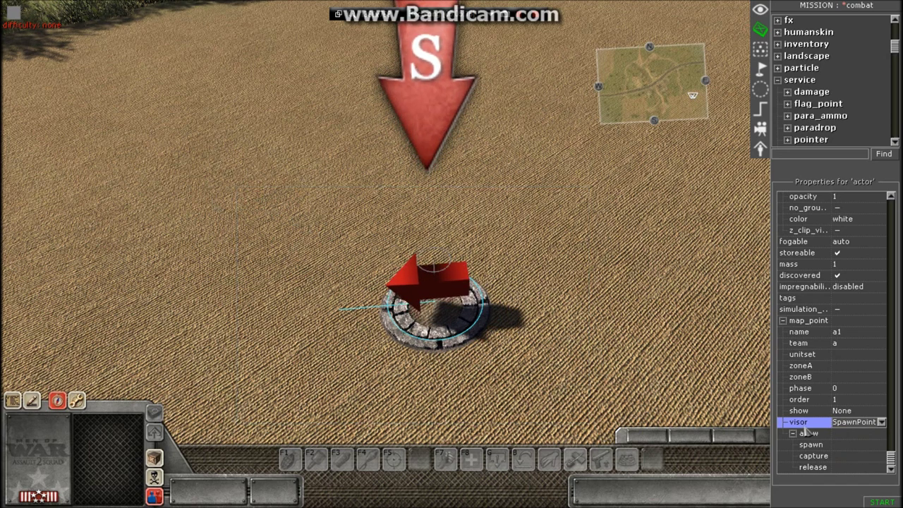
Review the available visor options for the marker and keep SpawnPoint chosen.
{"action": "left_click", "coordinate": [804, 426]}
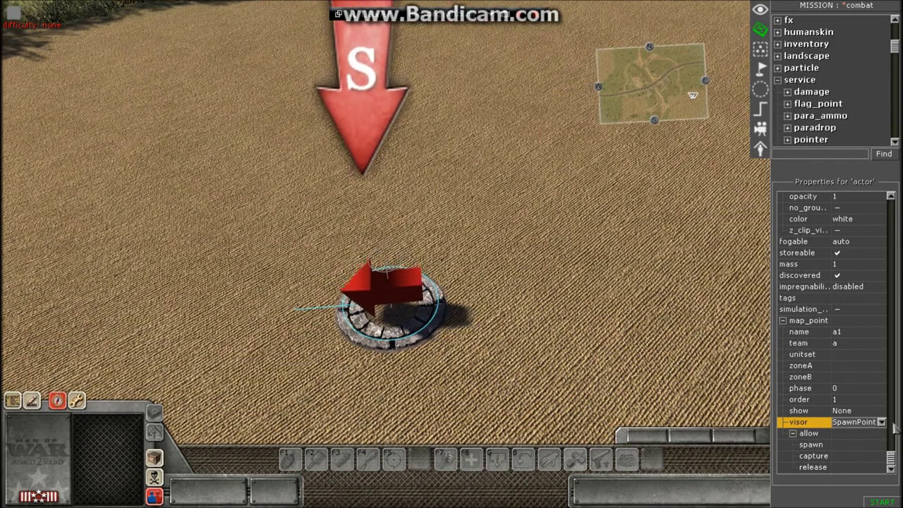
{"action": "left_click", "coordinate": [881, 422]}
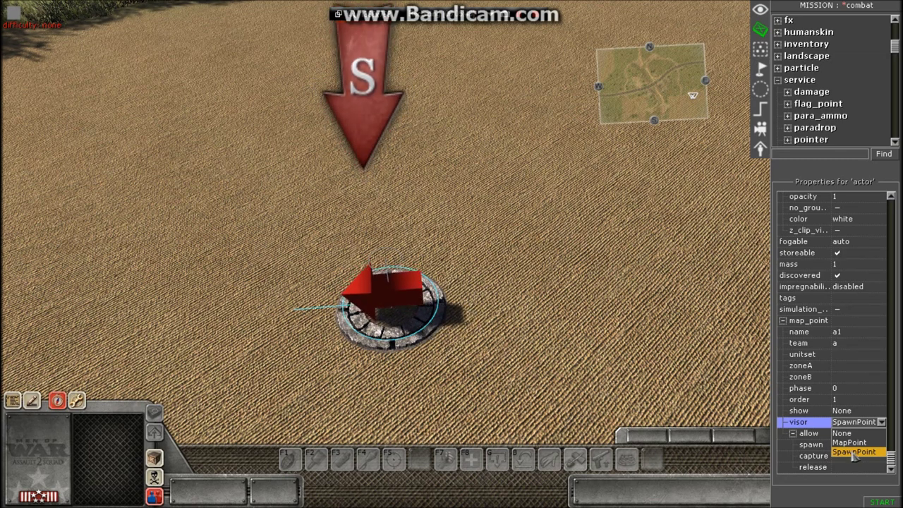
{"action": "left_click", "coordinate": [855, 452]}
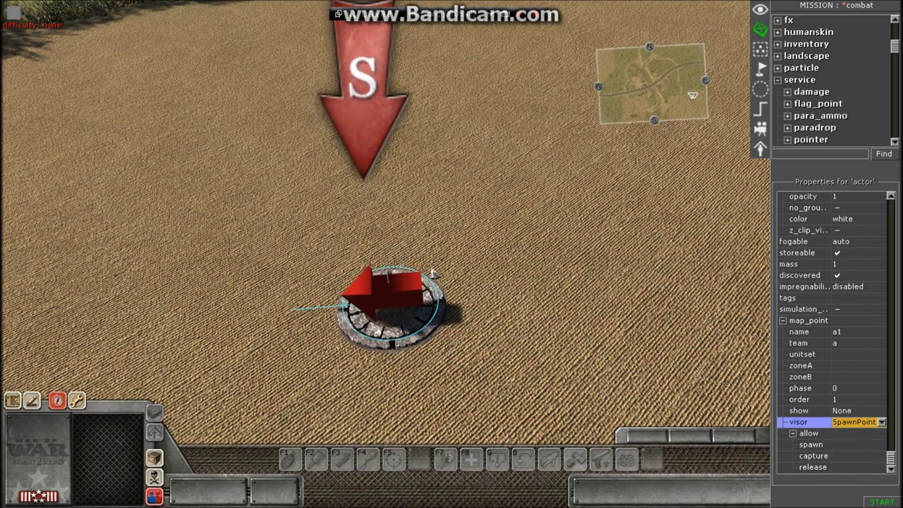
Select the configured map_point marker on the field and copy it to the clipboard.
{"action": "left_click_drag", "start_coordinate": [279, 221], "coordinate": [492, 384]}
{"action": "scroll", "coordinate": [509, 326], "scroll_direction": "down", "scroll_amount": 3}
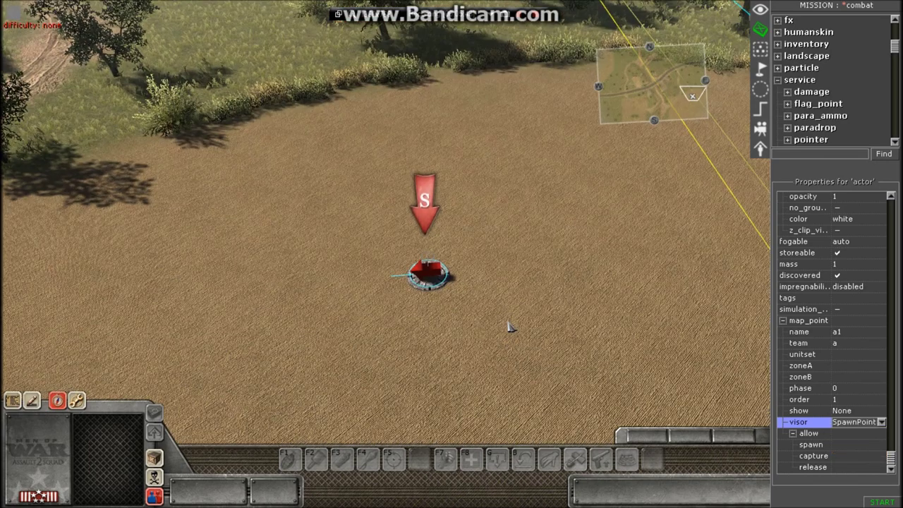
{"action": "scroll", "coordinate": [341, 261], "scroll_direction": "up", "scroll_amount": 2}
{"action": "scroll", "coordinate": [502, 221], "scroll_direction": "up", "scroll_amount": 2}
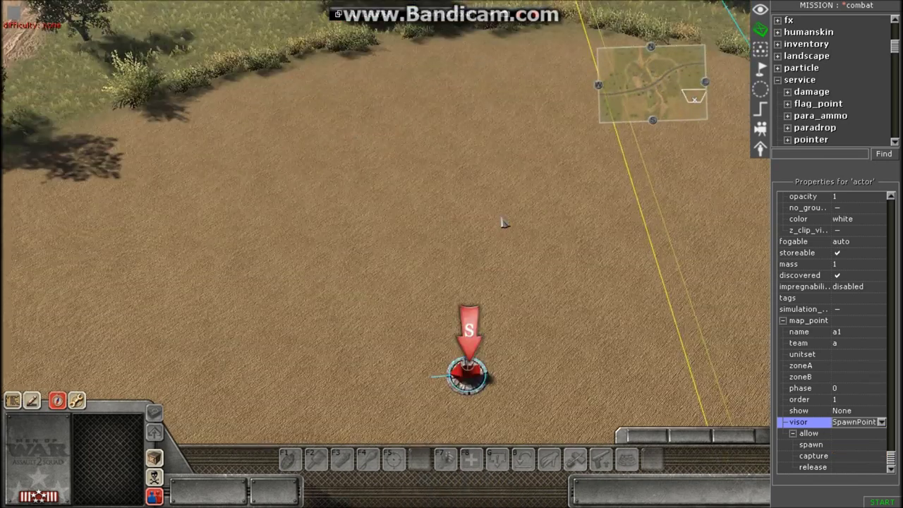
{"action": "key", "text": "ctrl+c"}
{"action": "scroll", "coordinate": [468, 310], "scroll_direction": "down", "scroll_amount": 2}
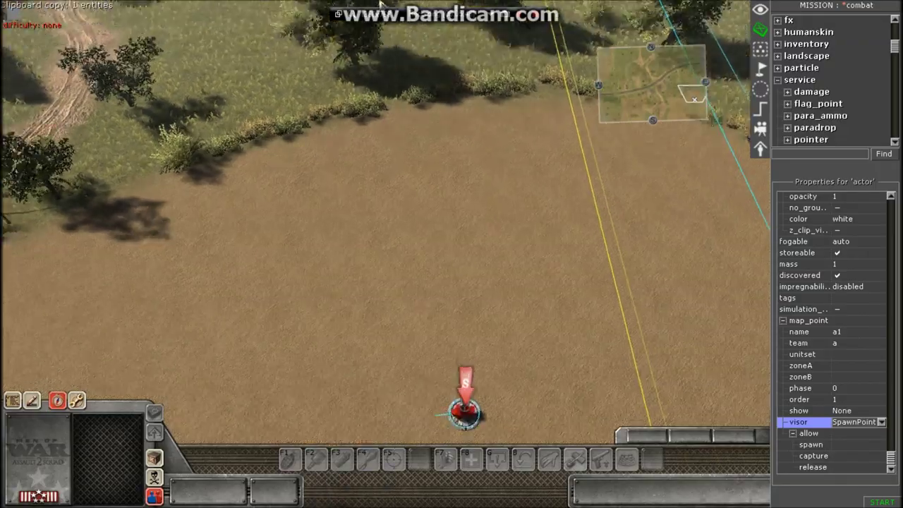
Paste the copied map_point marker onto the grass south of the road in the map's north-east.
{"action": "middle_click_drag", "start_coordinate": [467, 310], "coordinate": [435, 238]}
{"action": "scroll", "coordinate": [435, 238], "scroll_direction": "up", "scroll_amount": 1}
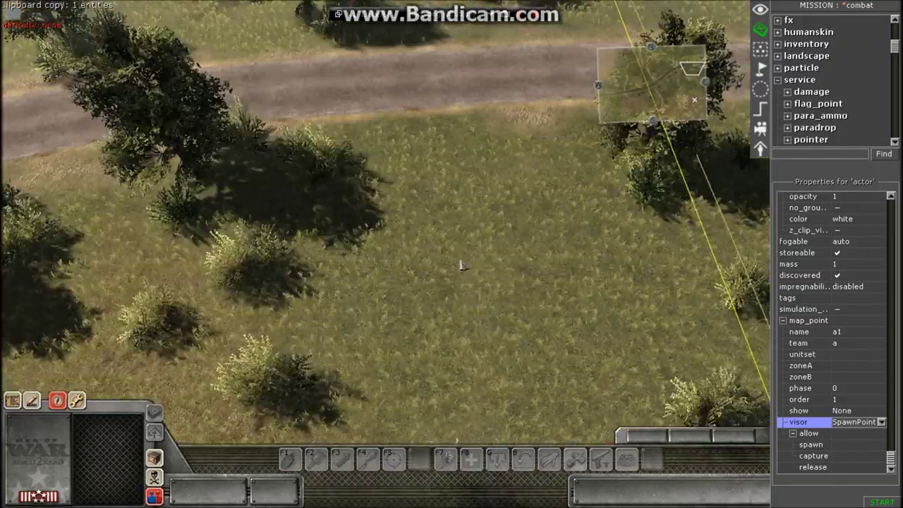
{"action": "key", "text": "ctrl+v"}
{"action": "scroll", "coordinate": [460, 266], "scroll_direction": "up", "scroll_amount": 2}
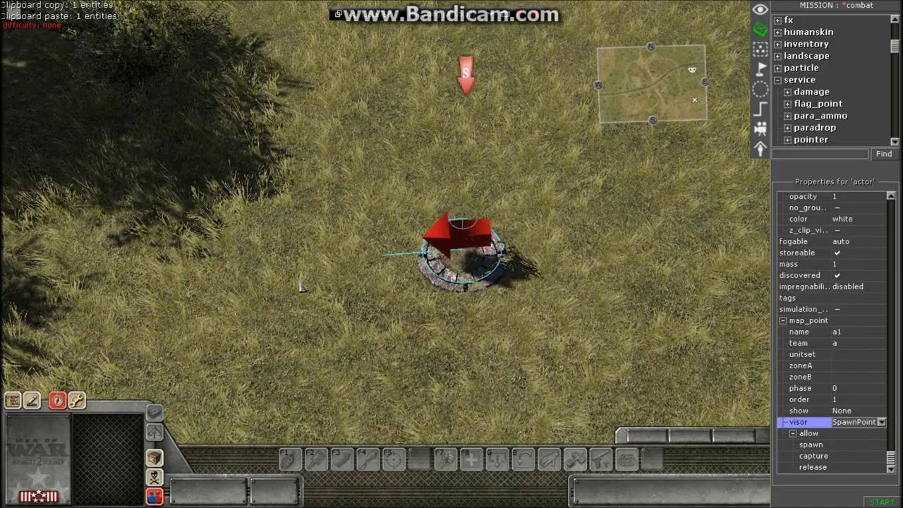
{"action": "scroll", "coordinate": [357, 248], "scroll_direction": "down", "scroll_amount": 2}
{"action": "scroll", "coordinate": [357, 248], "scroll_direction": "up", "scroll_amount": 3}
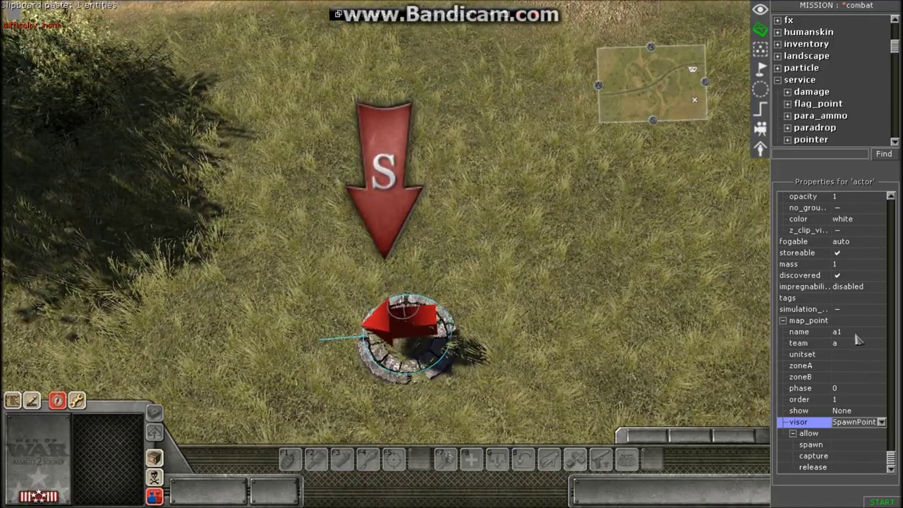
Name the pasted map_point a2, set its order to 2, and deselect the marker.
{"action": "left_click", "coordinate": [855, 333]}
{"action": "left_click", "coordinate": [855, 333]}
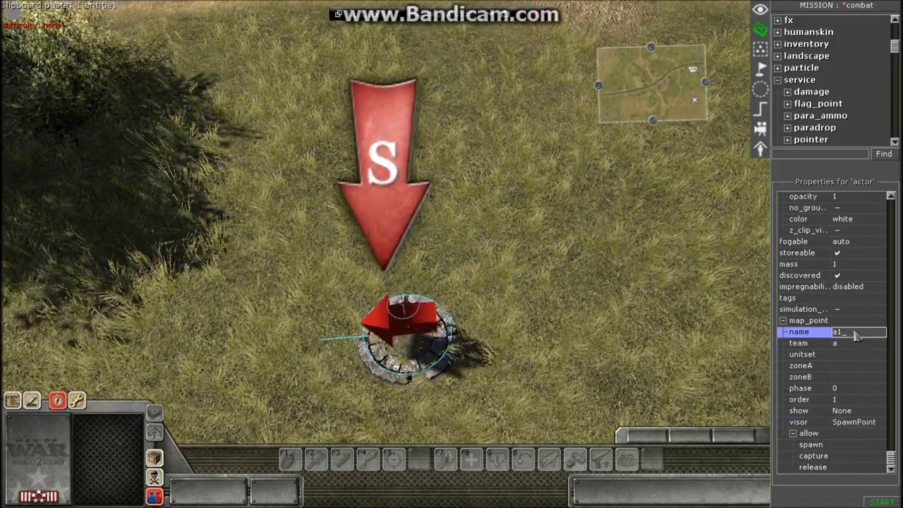
{"action": "key", "text": "BackSpace"}
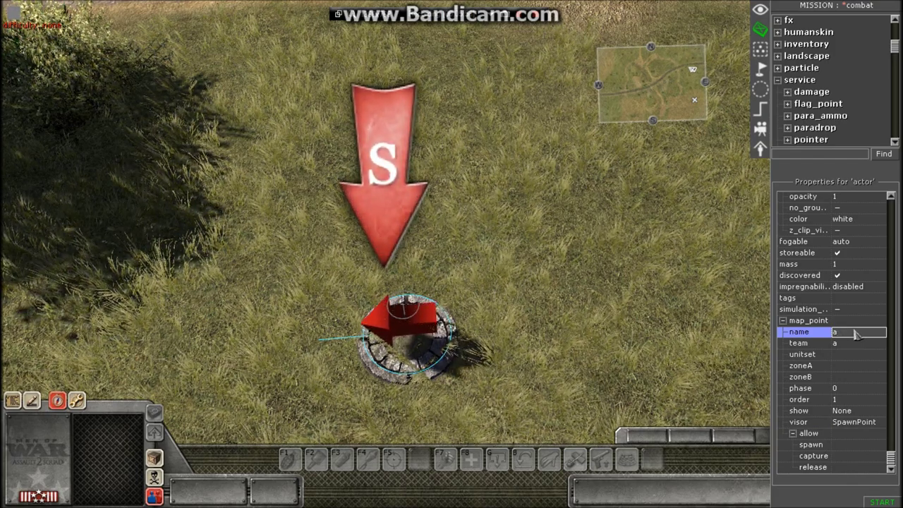
{"action": "type", "text": "2"}
{"action": "left_click", "coordinate": [851, 400]}
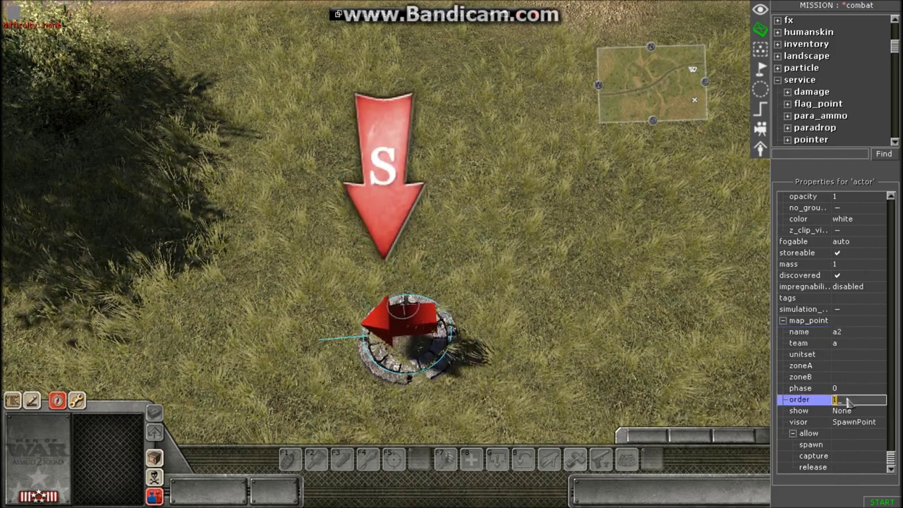
{"action": "key", "text": "BackSpace"}
{"action": "type", "text": "2"}
{"action": "left_click", "coordinate": [639, 300]}
Copy the a1 marker beside the haystack and paste it onto the grass in the map's south-west corner.
{"action": "scroll", "coordinate": [495, 267], "scroll_direction": "down", "scroll_amount": 5}
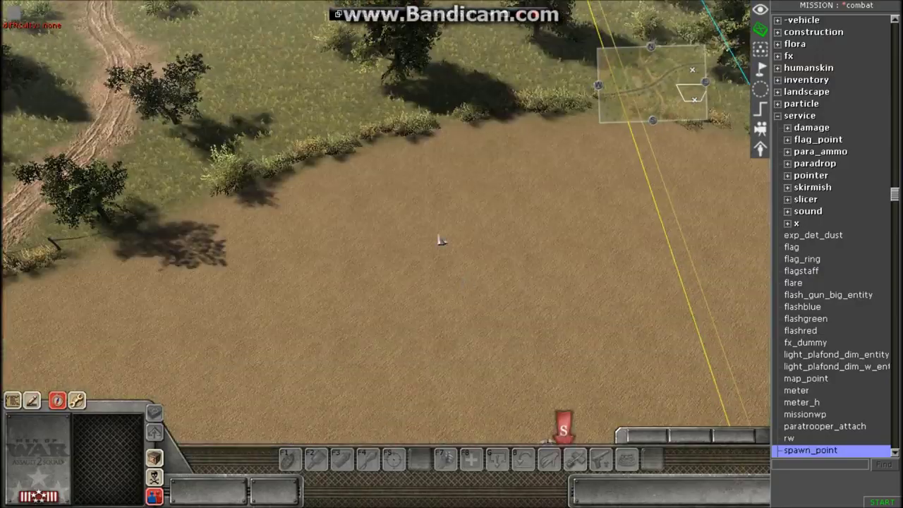
{"action": "key", "text": "Down"}
{"action": "left_click", "coordinate": [533, 273]}
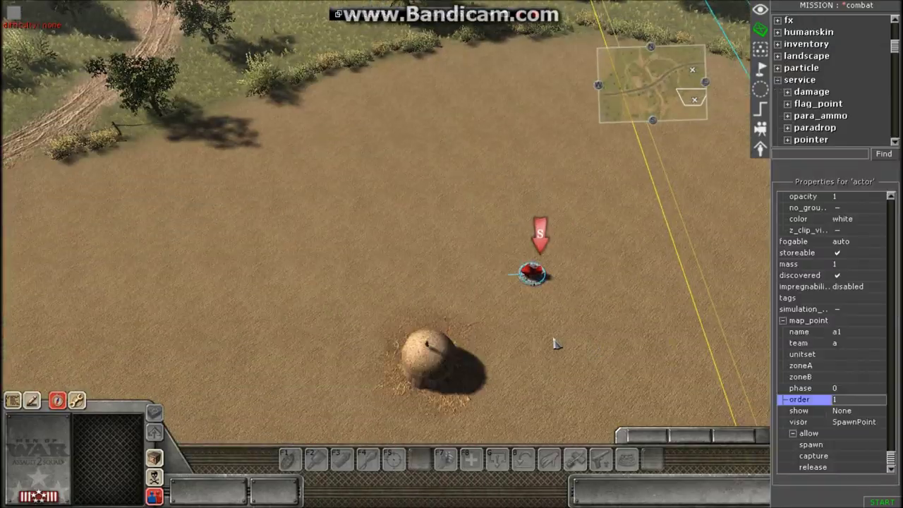
{"action": "key", "text": "Left"}
{"action": "key", "text": "Down"}
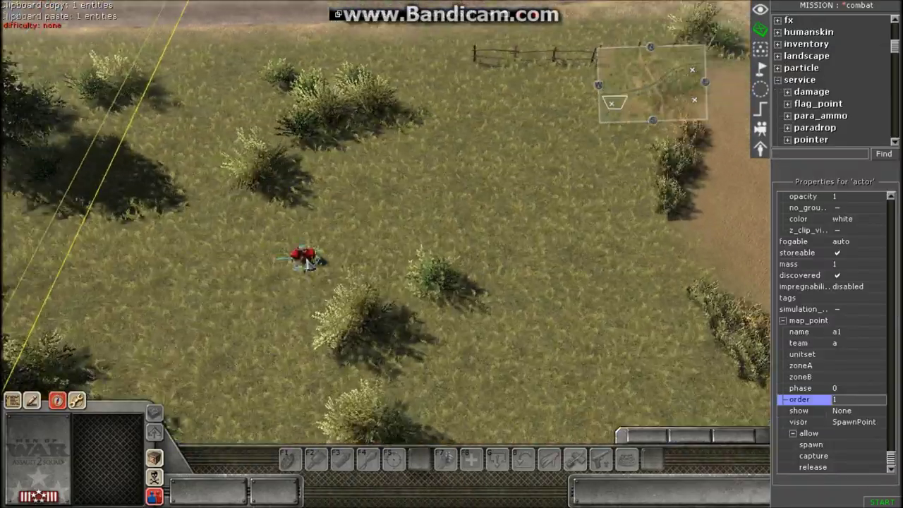
{"action": "scroll", "coordinate": [351, 252], "scroll_direction": "up", "scroll_amount": 3}
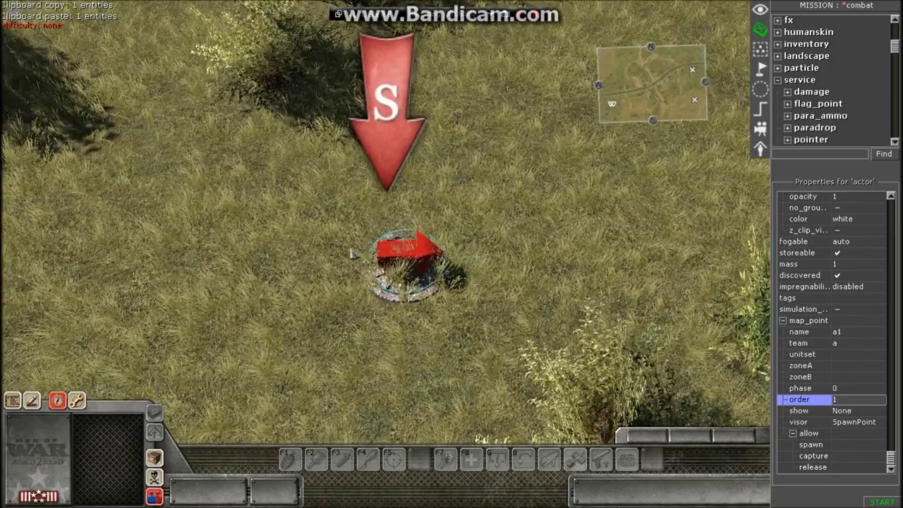
{"action": "key", "text": "Up"}
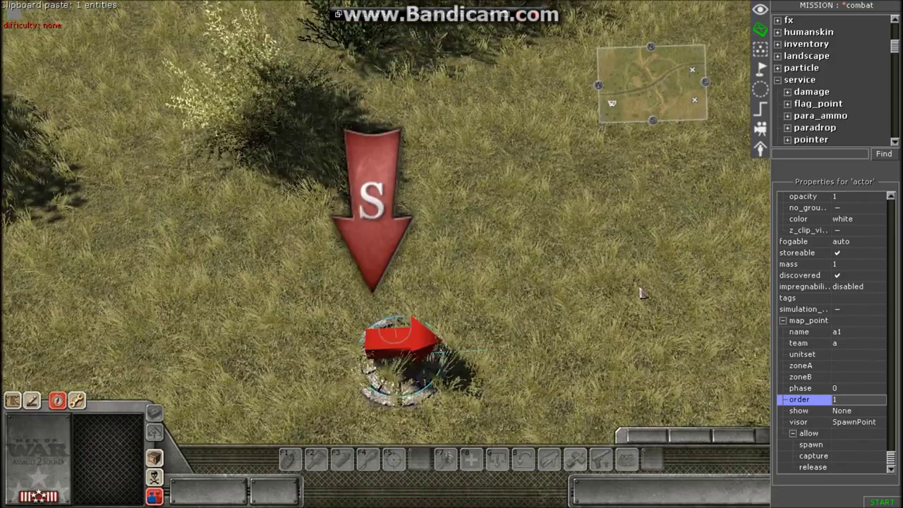
{"action": "scroll", "coordinate": [649, 296], "scroll_direction": "down", "scroll_amount": 1}
Set the south-western marker's team to b and its map_point name to b1.
{"action": "left_click", "coordinate": [850, 331]}
{"action": "left_click", "coordinate": [854, 343]}
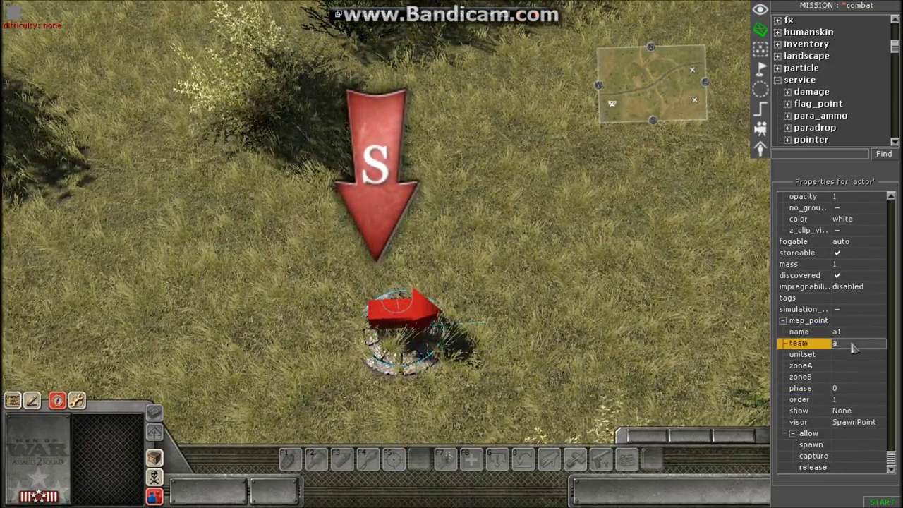
{"action": "left_click", "coordinate": [853, 343]}
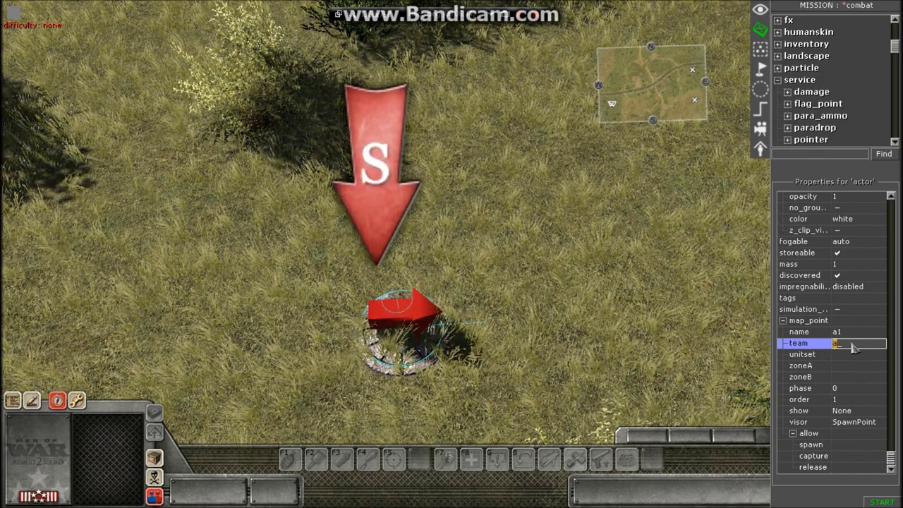
{"action": "type", "text": "b"}
{"action": "left_click", "coordinate": [840, 332]}
{"action": "left_click", "coordinate": [839, 333]}
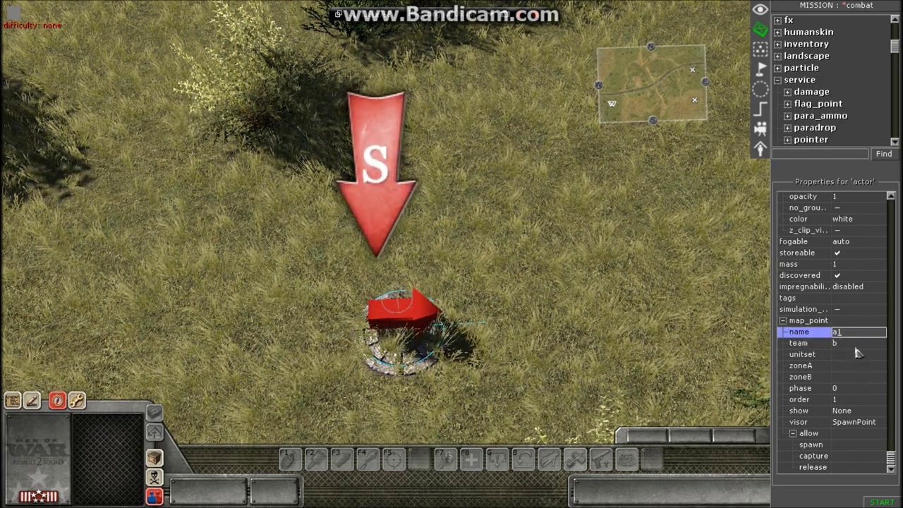
{"action": "key", "text": "BackSpace"}
{"action": "key", "text": "Home"}
{"action": "type", "text": "b"}
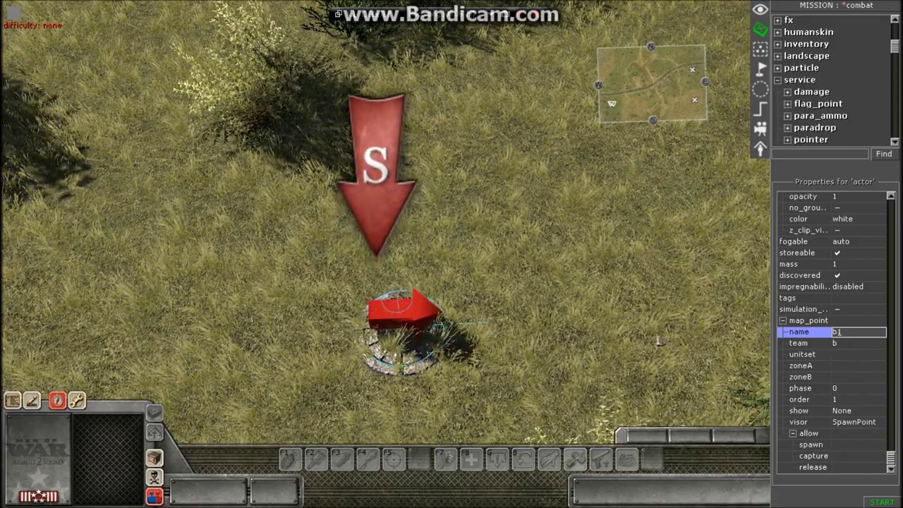
Copy the b1 marker and paste it into the ploughed field in the map's north-west.
{"action": "left_click", "coordinate": [466, 296]}
{"action": "left_click_drag", "start_coordinate": [317, 222], "coordinate": [624, 468]}
{"action": "scroll", "coordinate": [529, 386], "scroll_direction": "down", "scroll_amount": 5}
{"action": "key", "text": "ctrl+c"}
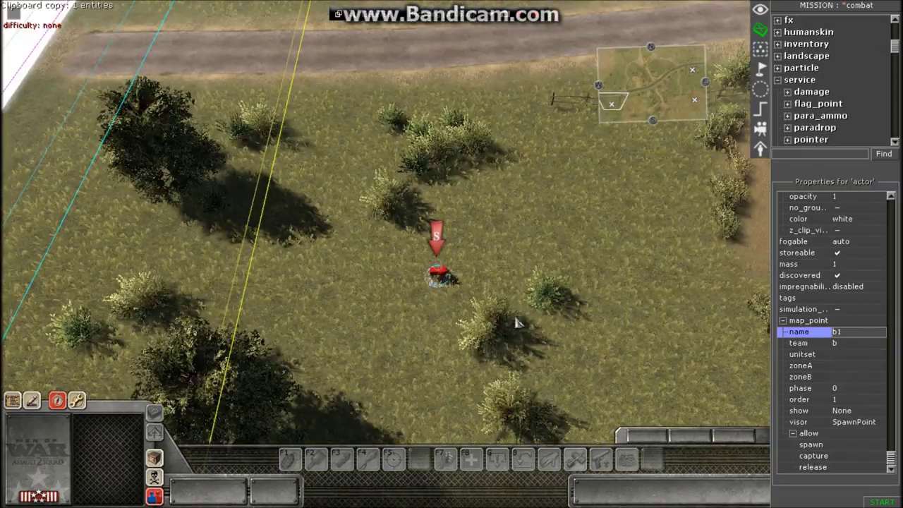
{"action": "key", "text": "Up"}
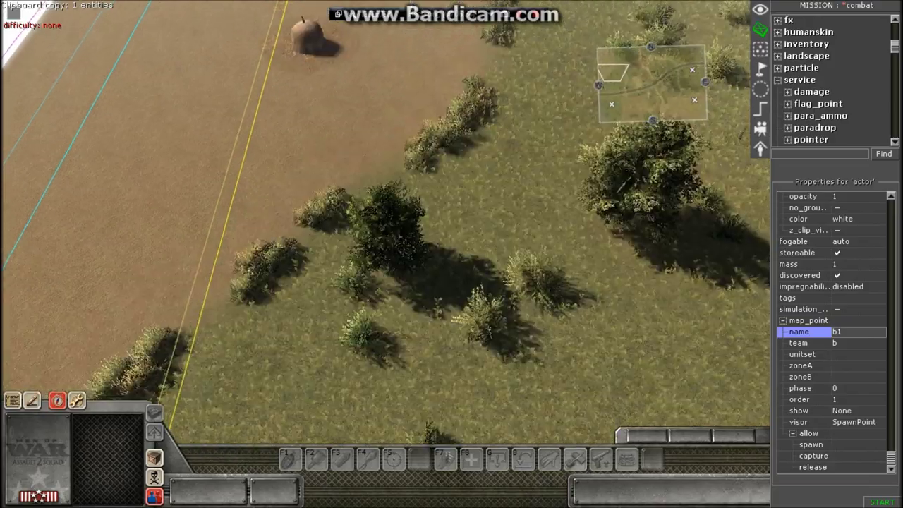
{"action": "key", "text": "ctrl+v"}
{"action": "scroll", "coordinate": [409, 214], "scroll_direction": "up", "scroll_amount": 5}
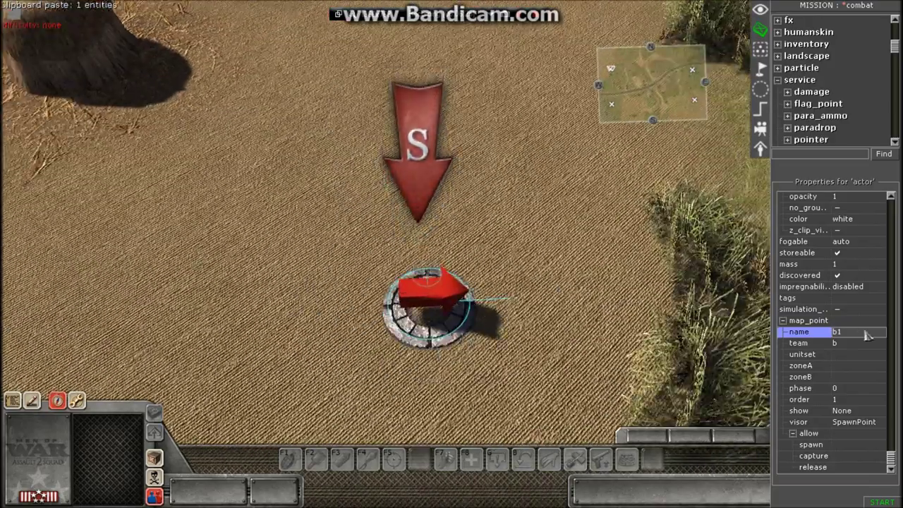
Name the north-western map_point b2 and set its order to 2.
{"action": "left_click", "coordinate": [865, 332]}
{"action": "key", "text": "BackSpace"}
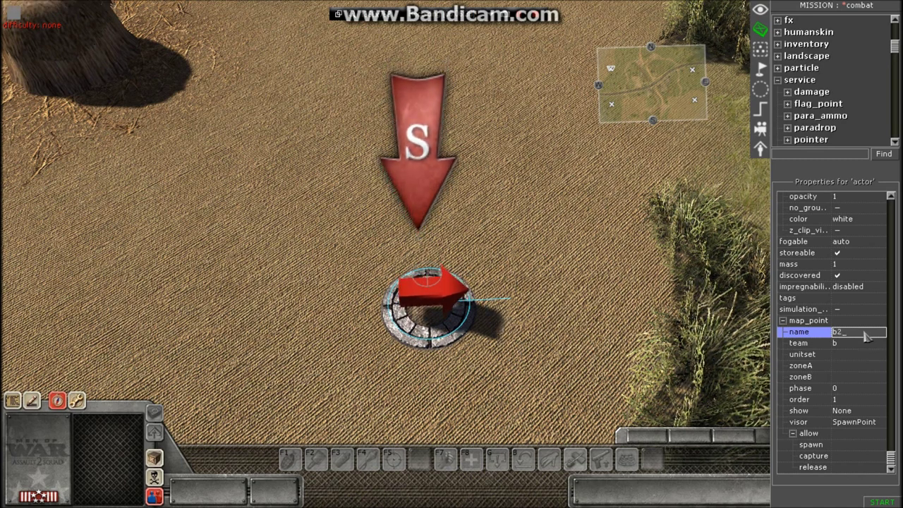
{"action": "left_click", "coordinate": [857, 400]}
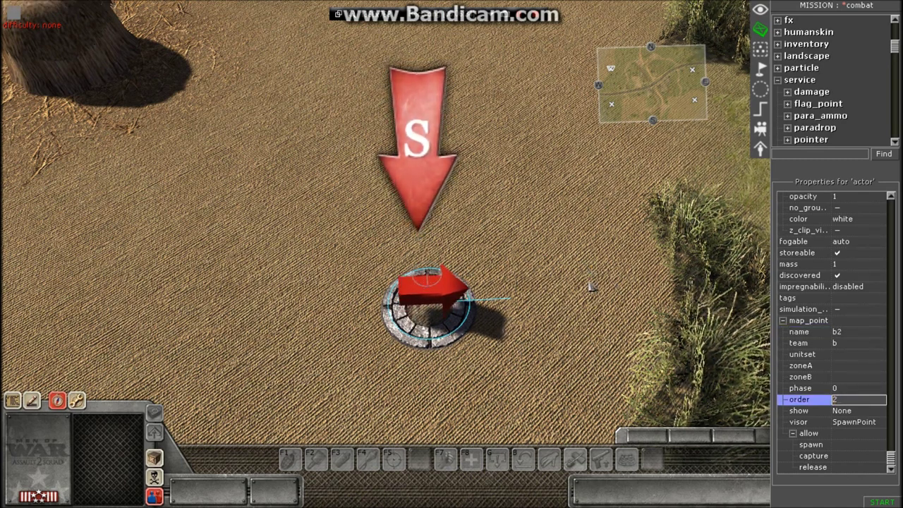
{"action": "left_click", "coordinate": [588, 282]}
{"action": "mouse_move", "coordinate": [270, 213]}
{"action": "left_mouse_down"}
{"action": "mouse_move", "coordinate": [491, 383]}
{"action": "mouse_move", "coordinate": [578, 400]}
{"action": "left_mouse_up"}
{"action": "scroll", "coordinate": [294, 187], "scroll_direction": "down", "scroll_amount": 4}
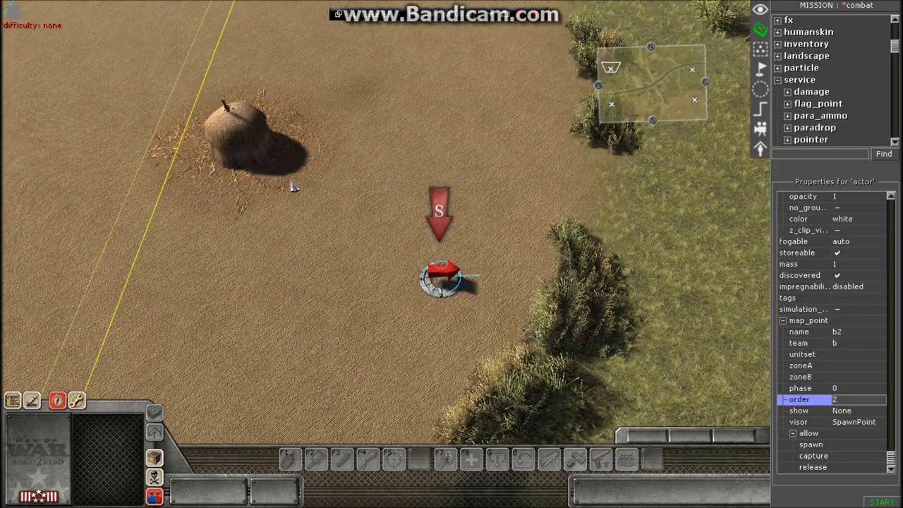
Move the b2 marker farther north in the ploughed field, between the two haystacks.
{"action": "left_click", "coordinate": [462, 282]}
{"action": "scroll", "coordinate": [391, 222], "scroll_direction": "up", "scroll_amount": 1}
{"action": "middle_click_drag", "start_coordinate": [391, 223], "coordinate": [314, 206]}
{"action": "scroll", "coordinate": [314, 207], "scroll_direction": "down", "scroll_amount": 3}
{"action": "left_click_drag", "start_coordinate": [313, 207], "coordinate": [531, 360]}
{"action": "middle_click_drag", "start_coordinate": [530, 358], "coordinate": [364, 20]}
{"action": "scroll", "coordinate": [445, 229], "scroll_direction": "up", "scroll_amount": 2}
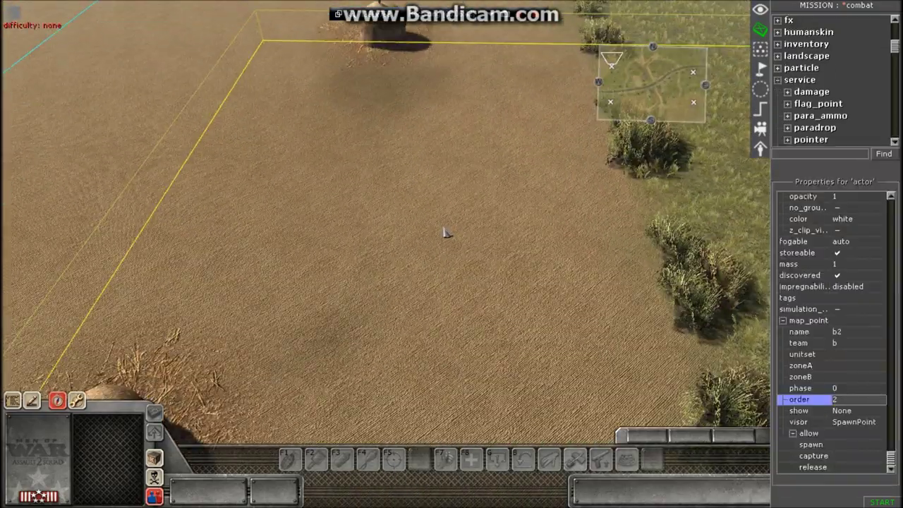
{"action": "key", "text": "Insert"}
{"action": "left_click_drag", "start_coordinate": [323, 108], "coordinate": [479, 232]}
{"action": "left_click", "coordinate": [476, 233]}
{"action": "scroll", "coordinate": [493, 233], "scroll_direction": "up", "scroll_amount": 4}
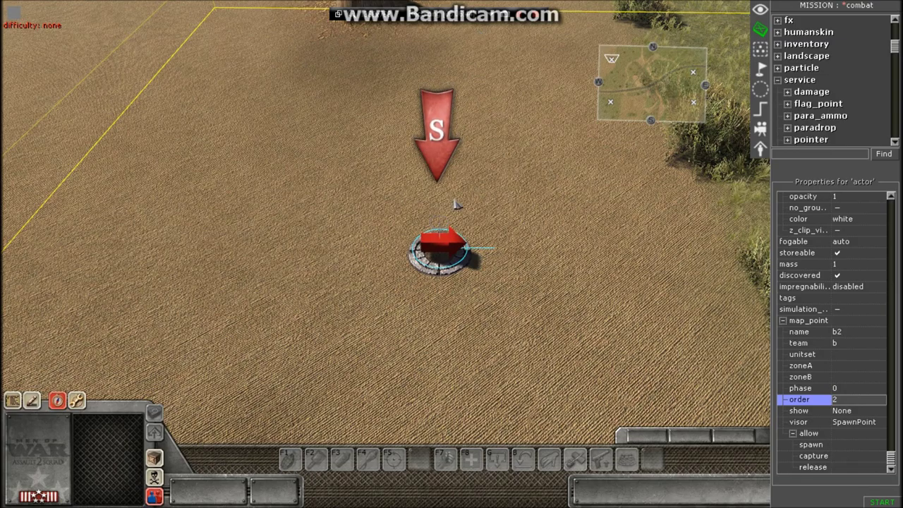
{"action": "scroll", "coordinate": [457, 204], "scroll_direction": "up", "scroll_amount": 1}
{"action": "middle_click_drag", "start_coordinate": [457, 205], "coordinate": [466, 314]}
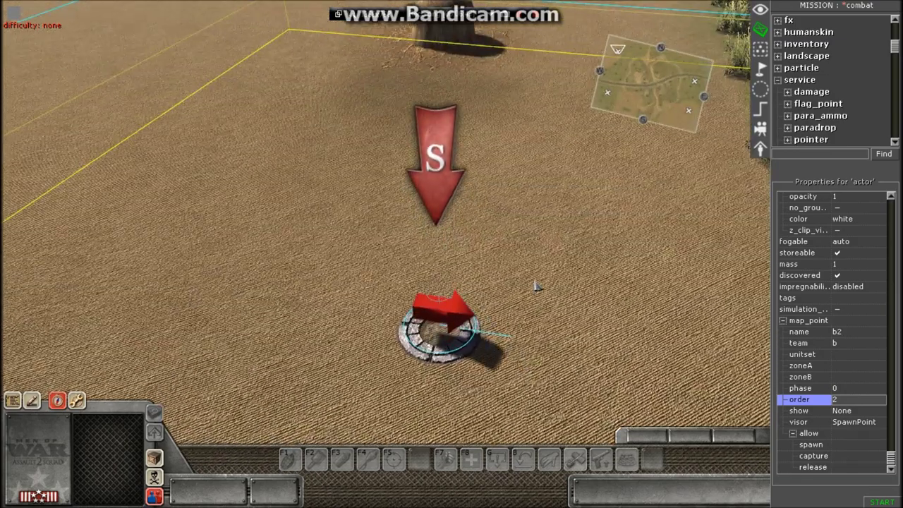
{"action": "scroll", "coordinate": [534, 281], "scroll_direction": "down", "scroll_amount": 3}
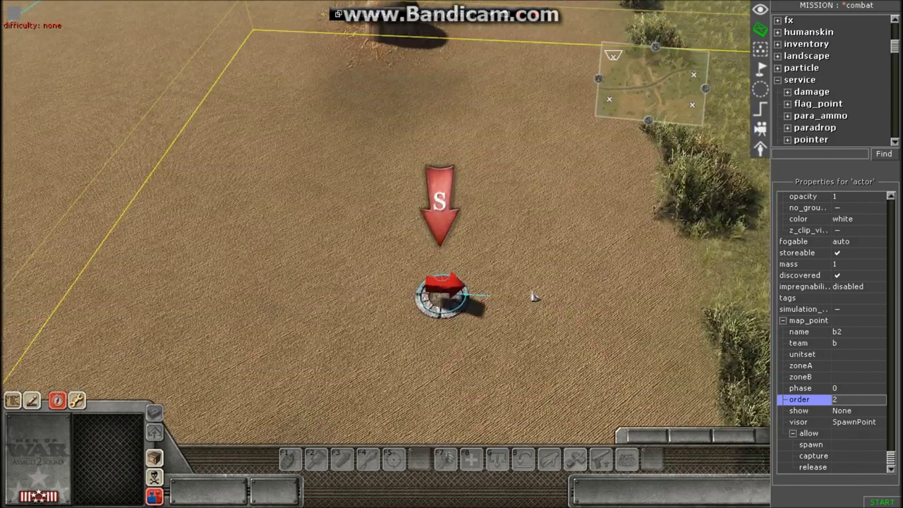
{"action": "scroll", "coordinate": [533, 296], "scroll_direction": "down", "scroll_amount": 5}
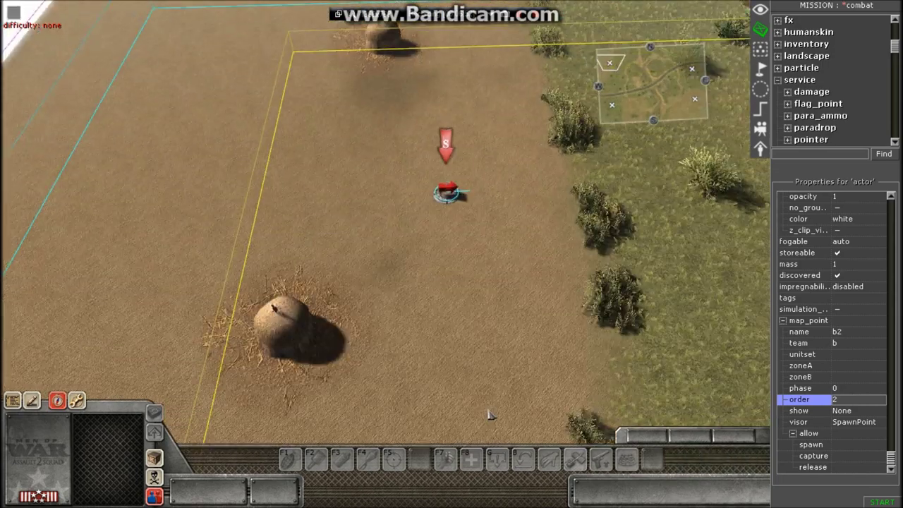
Move the b2 marker south onto the grass beside the bushes at the field's edge and deselect it.
{"action": "middle_click_drag", "start_coordinate": [491, 415], "coordinate": [489, 258]}
{"action": "right_click", "coordinate": [457, 224]}
{"action": "middle_click_drag", "start_coordinate": [661, 141], "coordinate": [629, 160]}
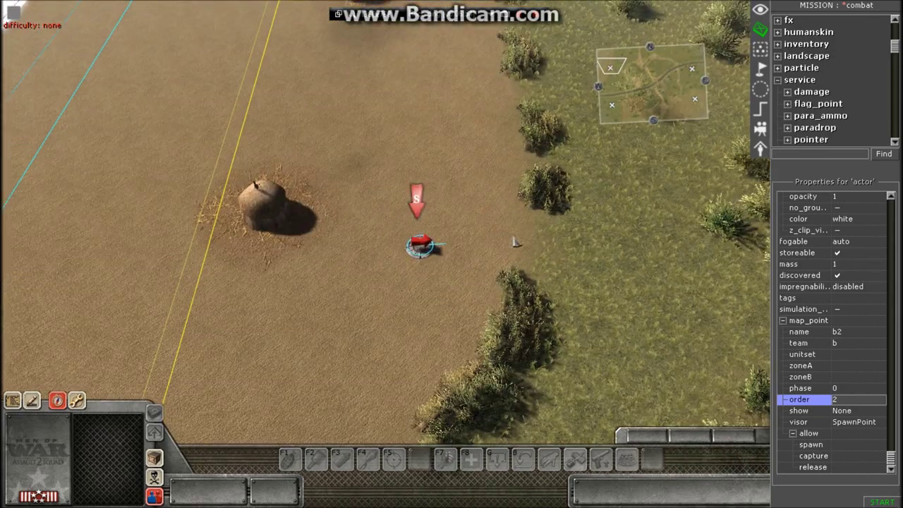
{"action": "key", "text": "Down"}
{"action": "right_click", "coordinate": [453, 310]}
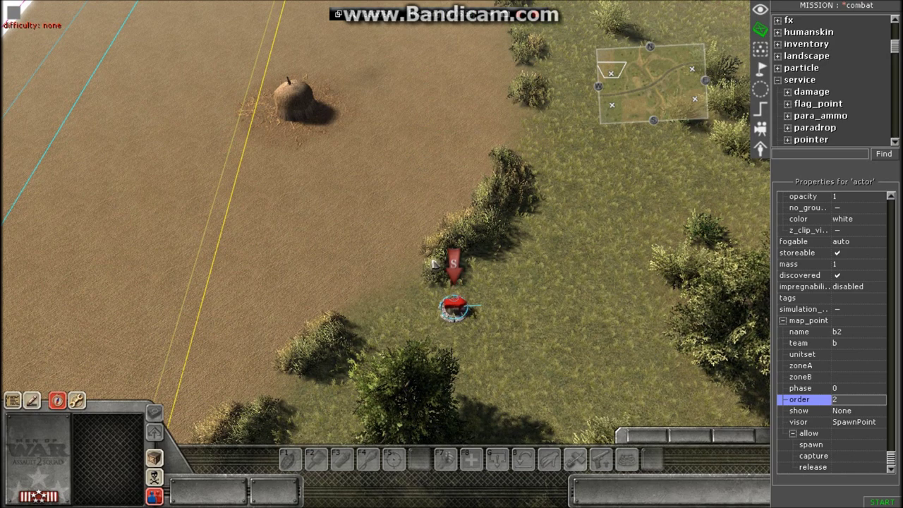
{"action": "left_click", "coordinate": [844, 355]}
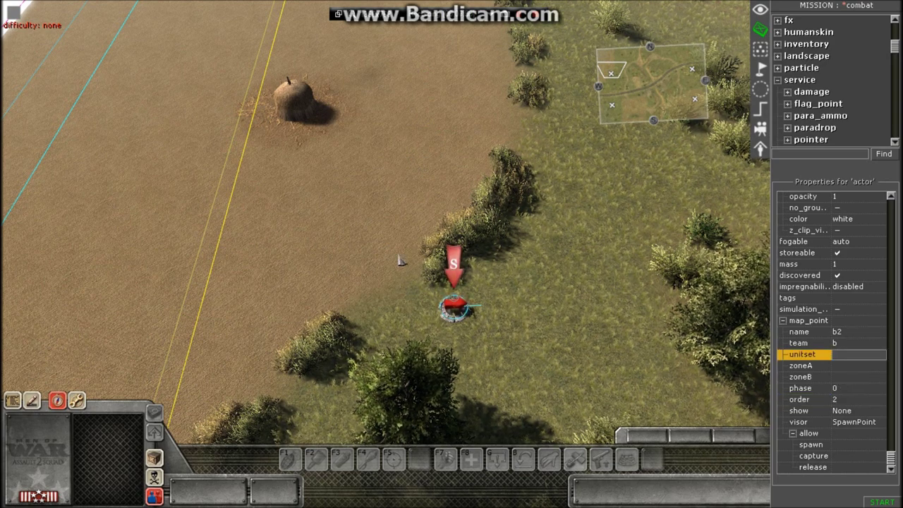
{"action": "scroll", "coordinate": [540, 335], "scroll_direction": "up", "scroll_amount": 3}
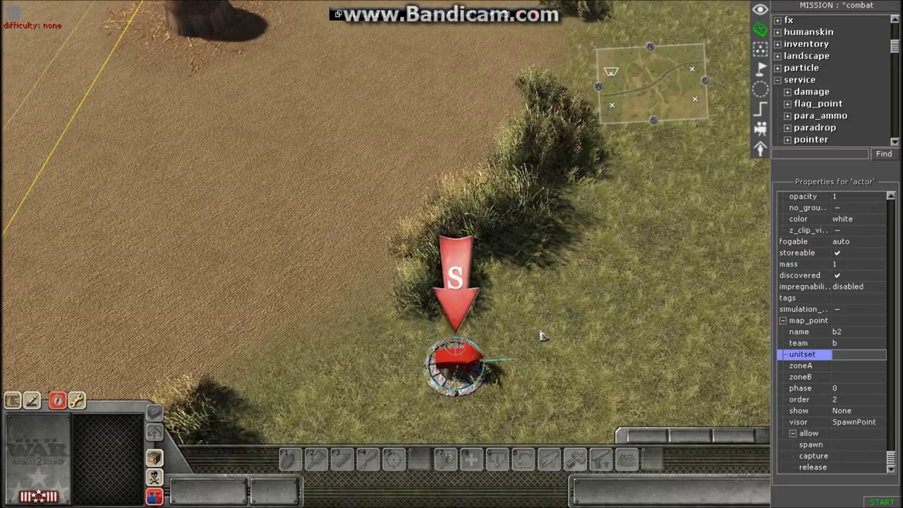
{"action": "scroll", "coordinate": [540, 335], "scroll_direction": "up", "scroll_amount": 2}
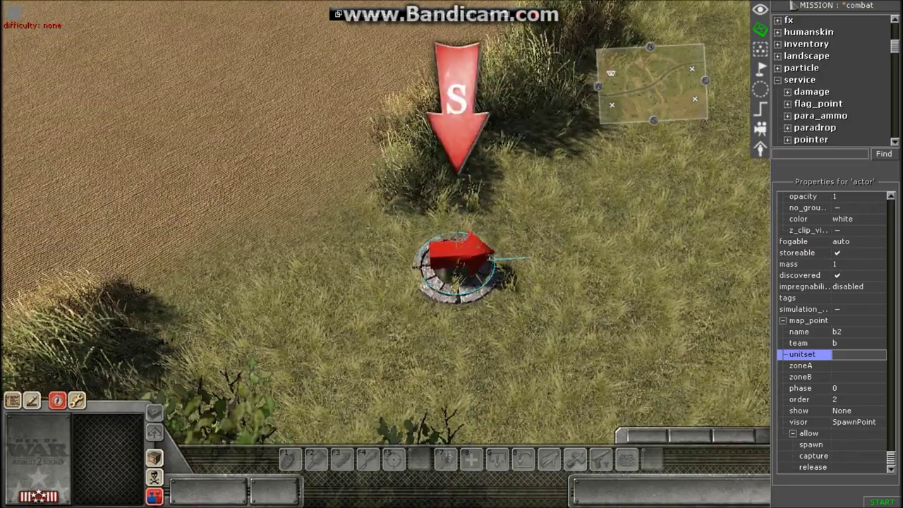
{"action": "scroll", "coordinate": [483, 308], "scroll_direction": "down", "scroll_amount": 3}
{"action": "left_click", "coordinate": [533, 281]}
{"action": "scroll", "coordinate": [534, 282], "scroll_direction": "down", "scroll_amount": 3}
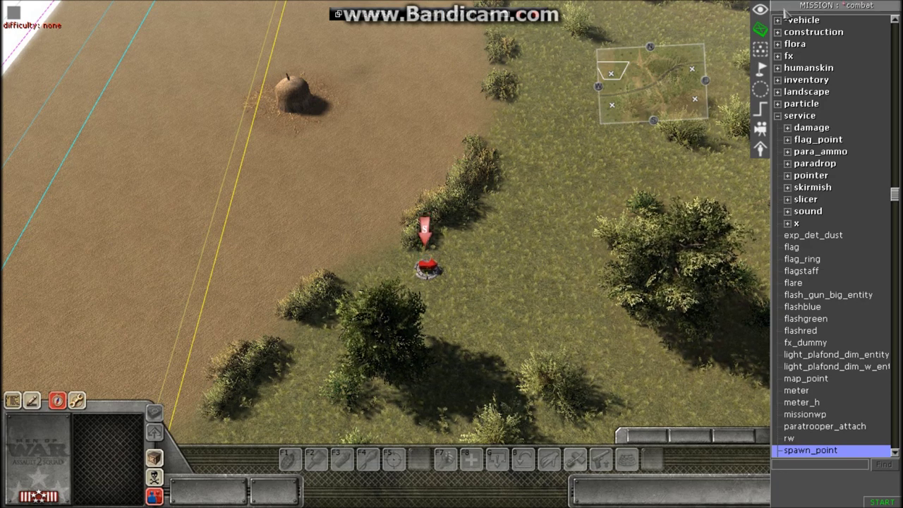
Start saving the mission under a chosen name and select combat.mi as the file name in the 1v1_road folder.
{"action": "key", "text": "Escape"}
{"action": "left_click", "coordinate": [455, 223]}
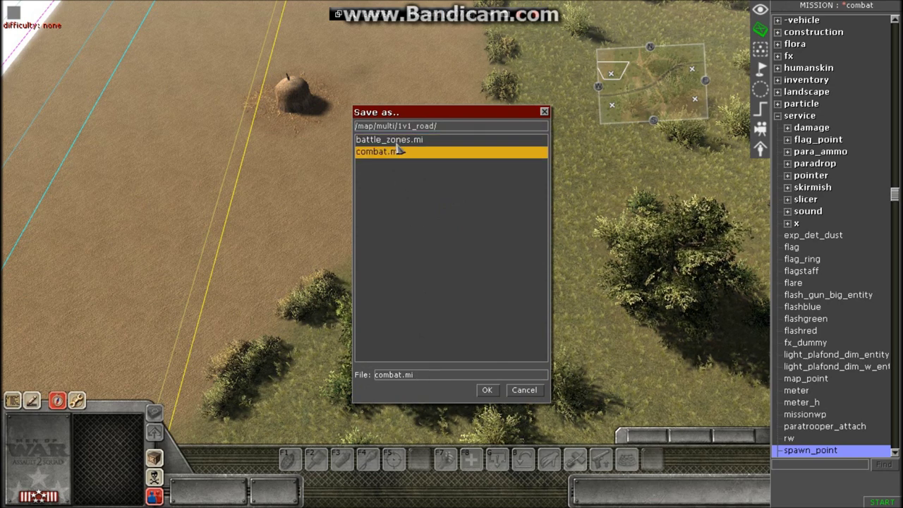
{"action": "left_click", "coordinate": [396, 143]}
{"action": "left_click", "coordinate": [402, 152]}
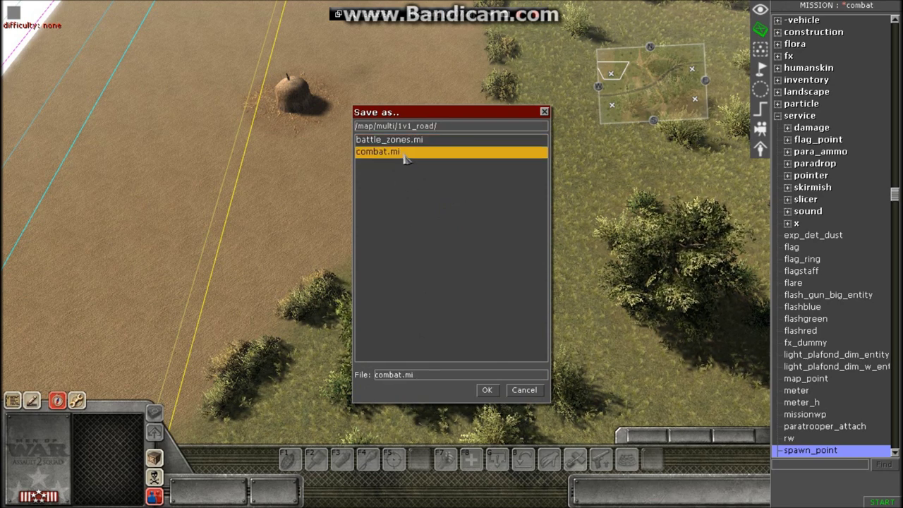
{"action": "left_click", "coordinate": [438, 377]}
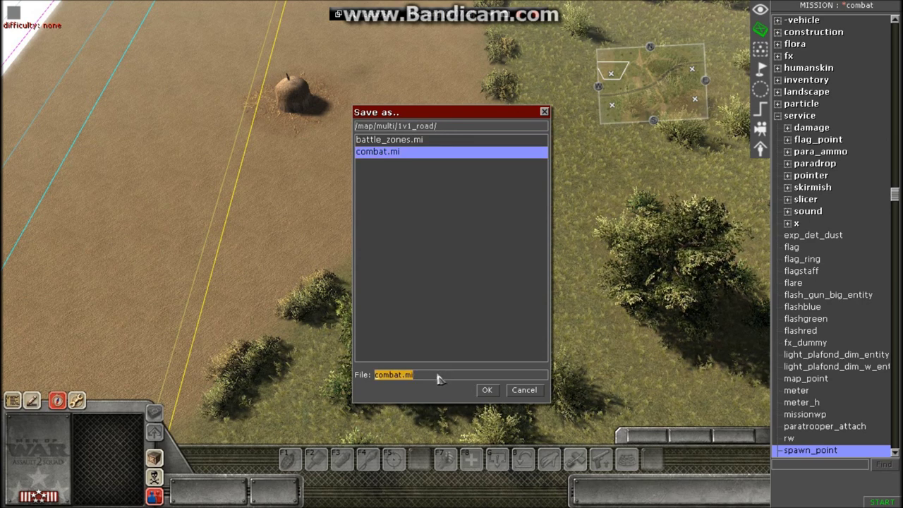
{"action": "left_click", "coordinate": [439, 378]}
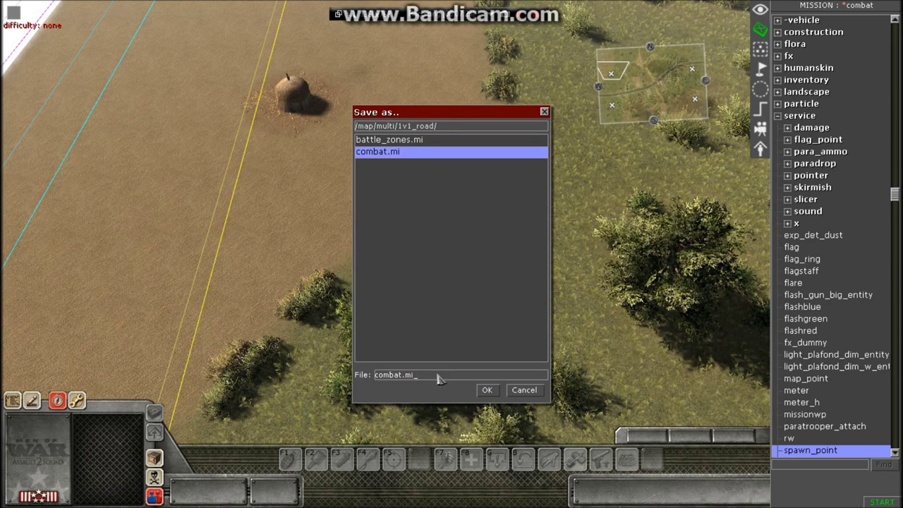
{"action": "left_click", "coordinate": [434, 379]}
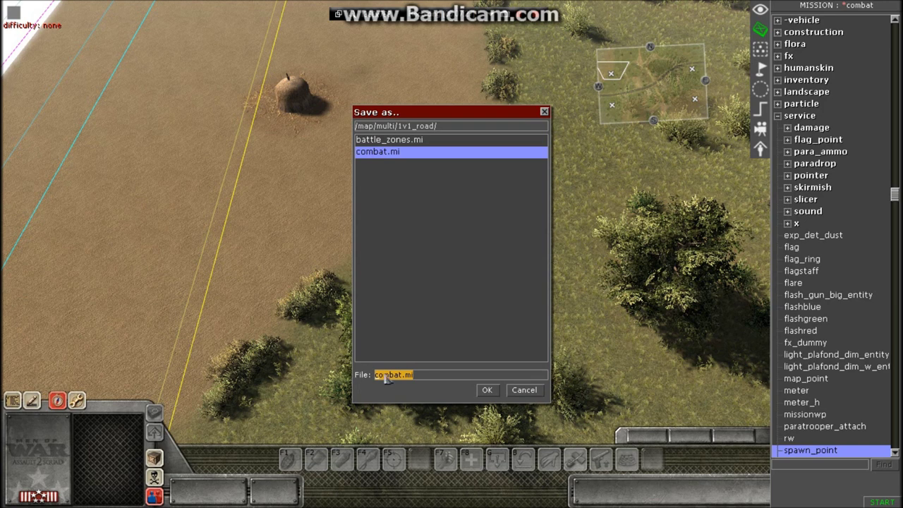
{"action": "left_click", "coordinate": [423, 378]}
{"action": "left_click", "coordinate": [423, 378]}
{"action": "left_click", "coordinate": [426, 380]}
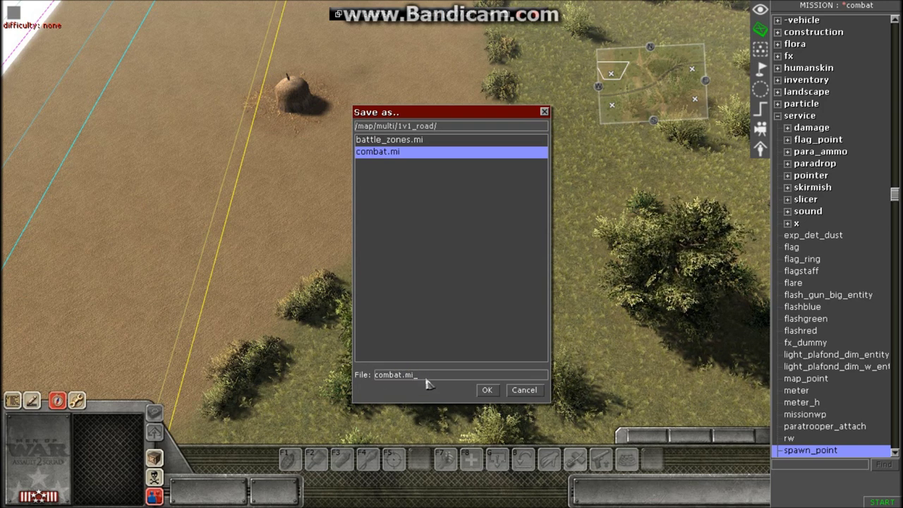
{"action": "left_click", "coordinate": [426, 381]}
{"action": "left_click", "coordinate": [432, 381]}
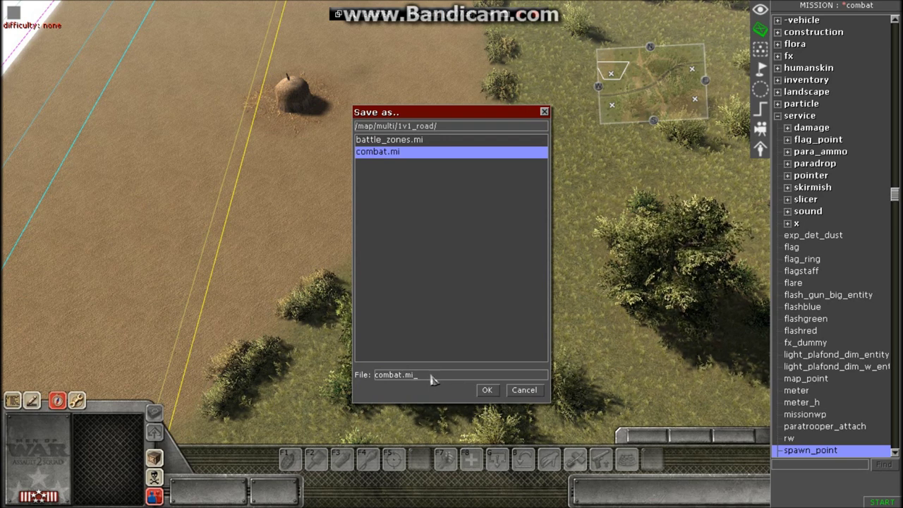
{"action": "left_click", "coordinate": [404, 381]}
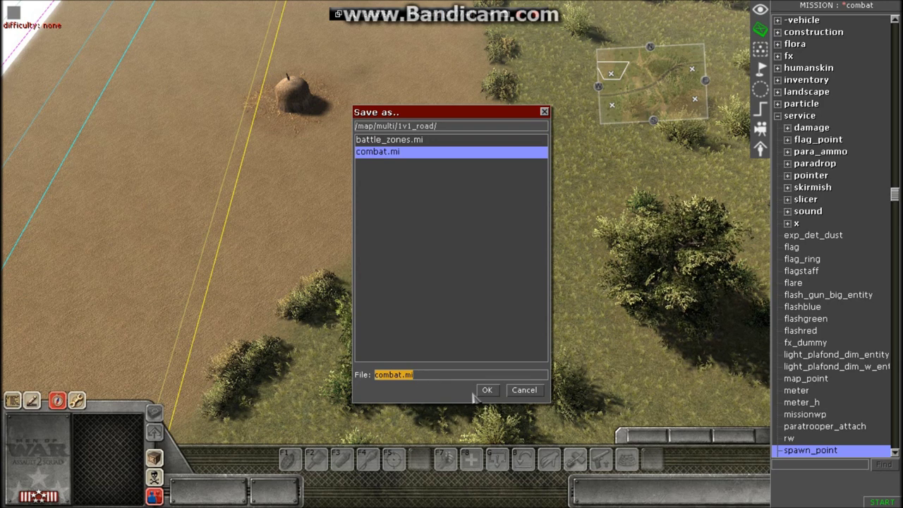
{"action": "left_click", "coordinate": [428, 375]}
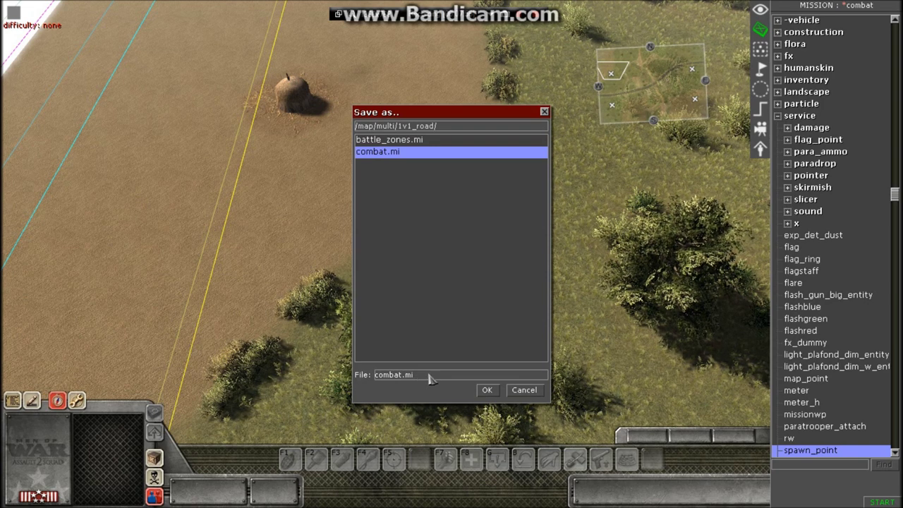
{"action": "left_click_drag", "start_coordinate": [428, 374], "coordinate": [366, 374]}
{"action": "left_click", "coordinate": [438, 377]}
{"action": "left_click_drag", "start_coordinate": [437, 379], "coordinate": [365, 379]}
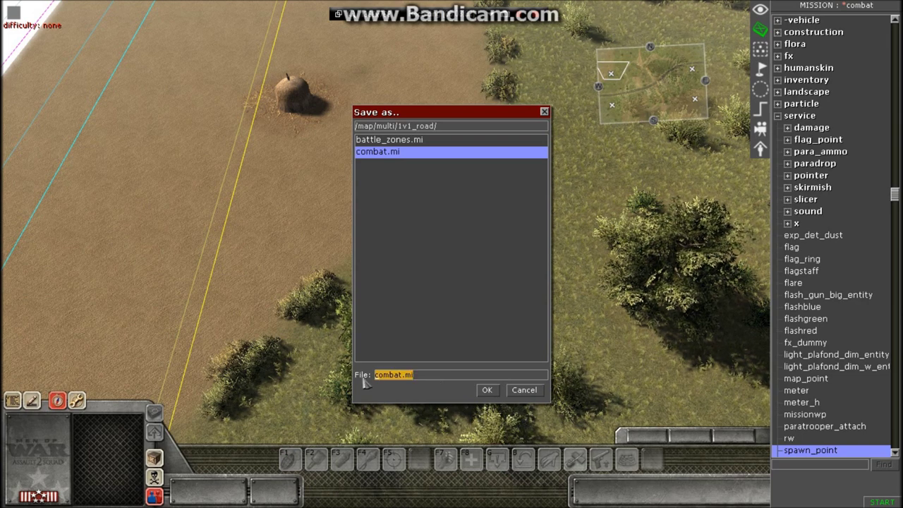
{"action": "left_click", "coordinate": [432, 379]}
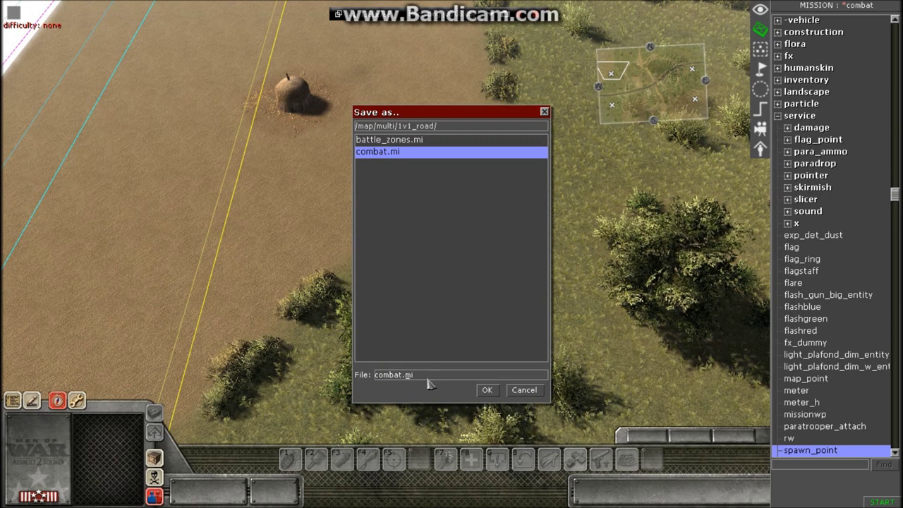
Choose battle_zones.mi as the save file instead and select its whole name for replacement.
{"action": "left_click", "coordinate": [413, 142]}
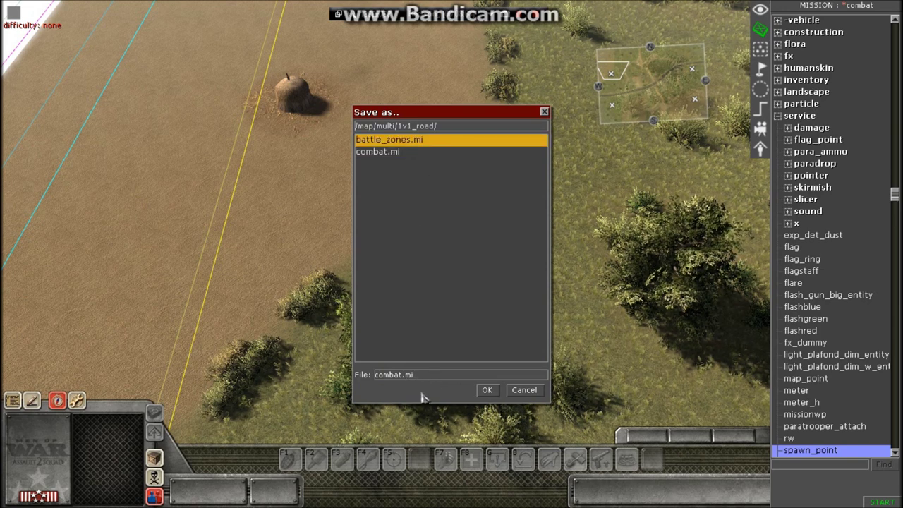
{"action": "left_click", "coordinate": [419, 144]}
{"action": "left_click", "coordinate": [451, 375]}
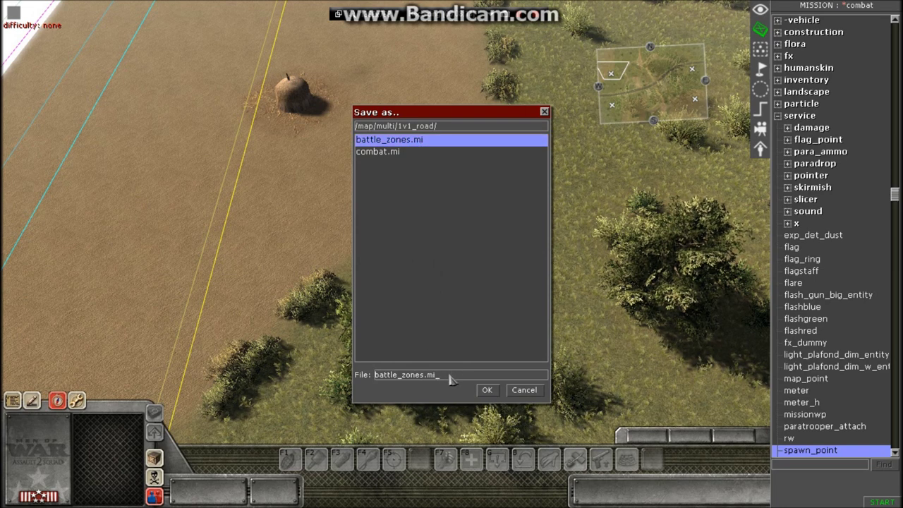
{"action": "double_click", "coordinate": [408, 377]}
{"action": "left_click", "coordinate": [408, 378]}
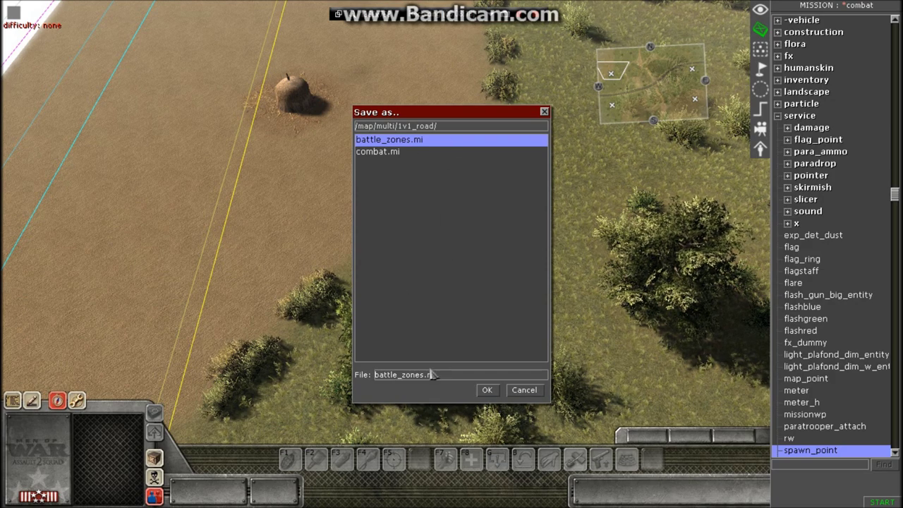
{"action": "left_click_drag", "start_coordinate": [436, 374], "coordinate": [374, 374]}
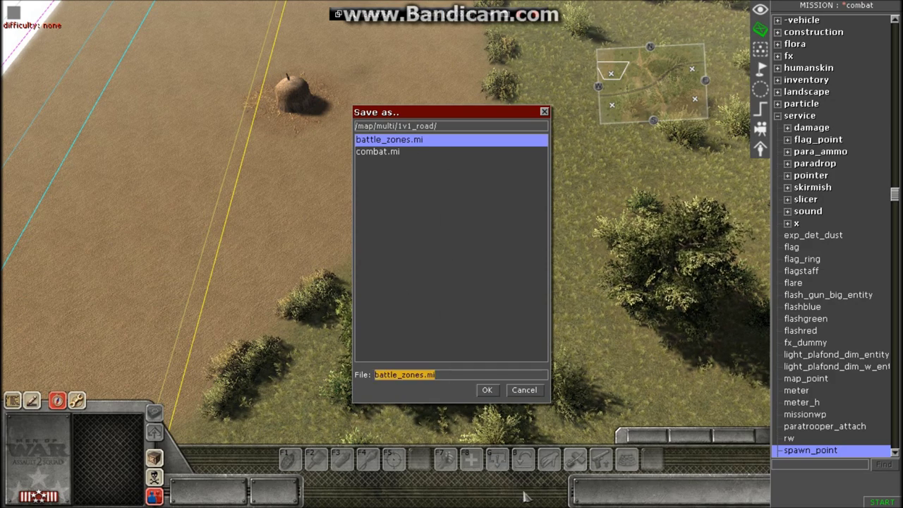
Enter captureflag as the mission's file name and cancel the save.
{"action": "type", "text": "cap"}
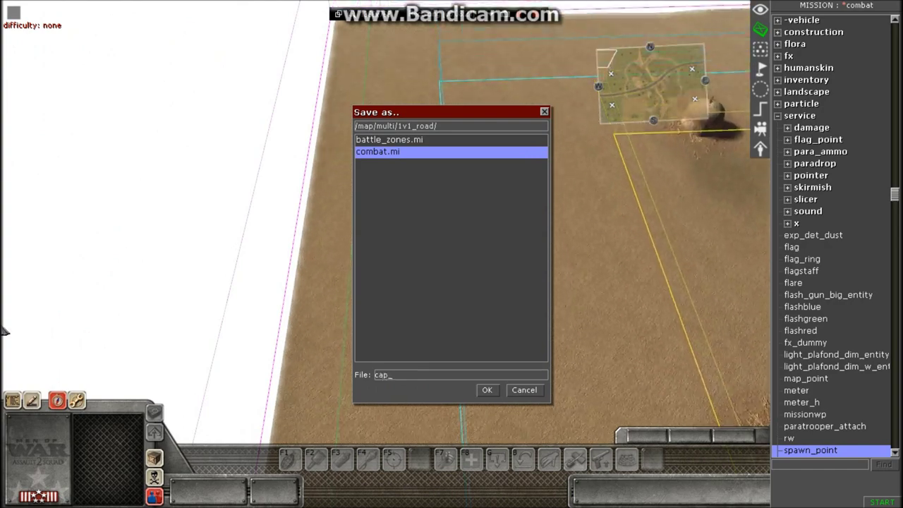
{"action": "type", "text": "ture"}
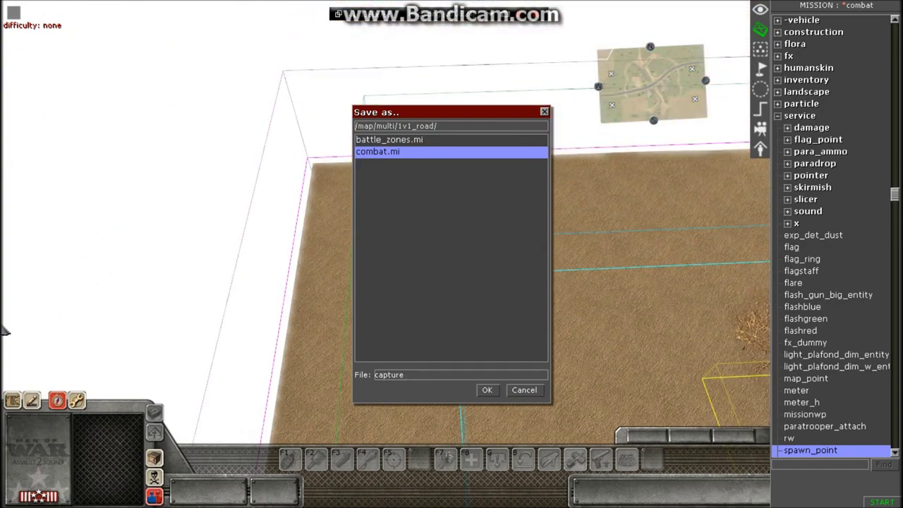
{"action": "type", "text": "flag_"}
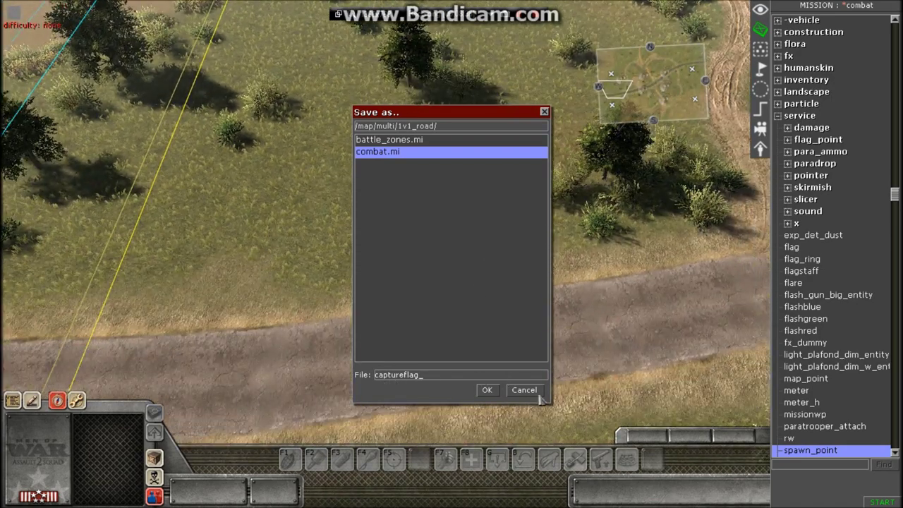
{"action": "left_click", "coordinate": [523, 390]}
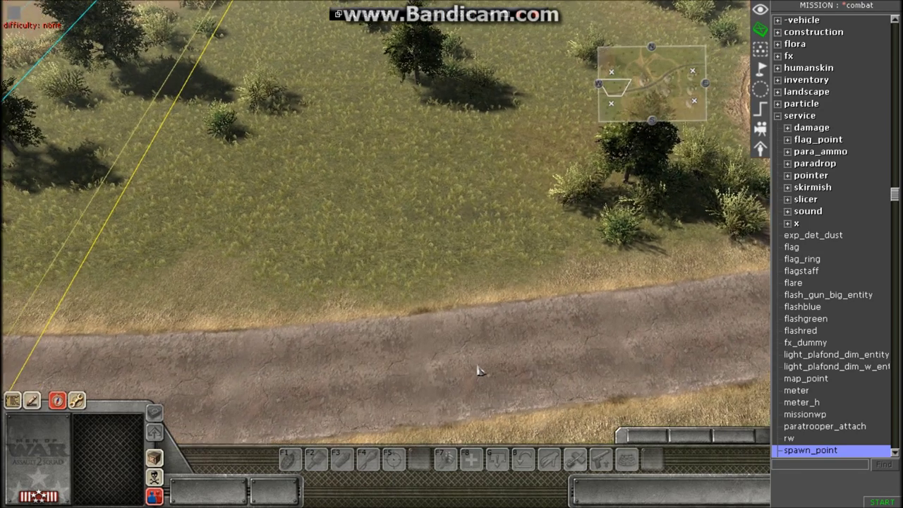
{"action": "scroll", "coordinate": [477, 369], "scroll_direction": "down", "scroll_amount": 2}
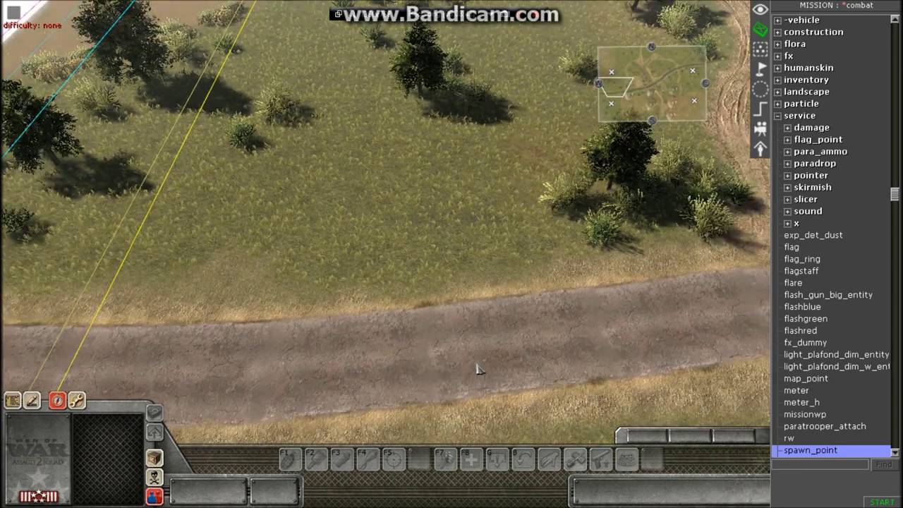
{"action": "scroll", "coordinate": [480, 367], "scroll_direction": "up", "scroll_amount": 2}
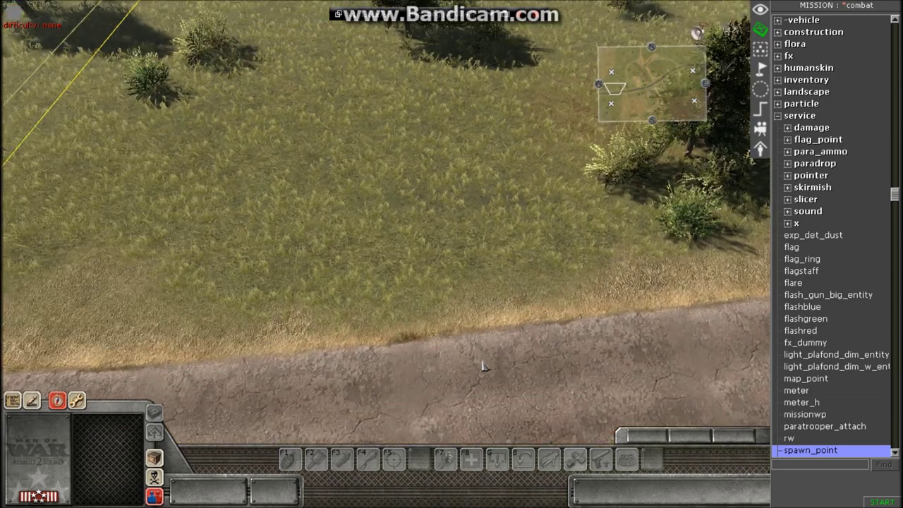
{"action": "scroll", "coordinate": [482, 365], "scroll_direction": "down", "scroll_amount": 2}
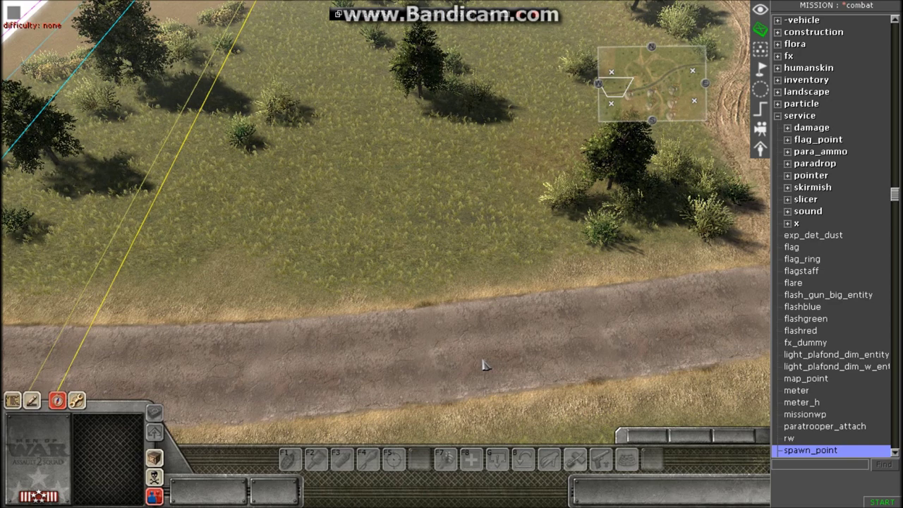
{"action": "scroll", "coordinate": [485, 366], "scroll_direction": "up", "scroll_amount": 5}
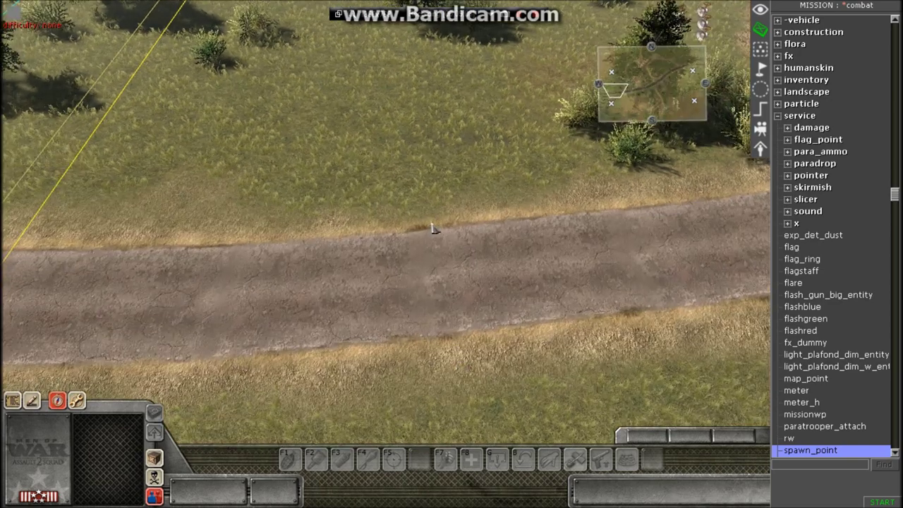